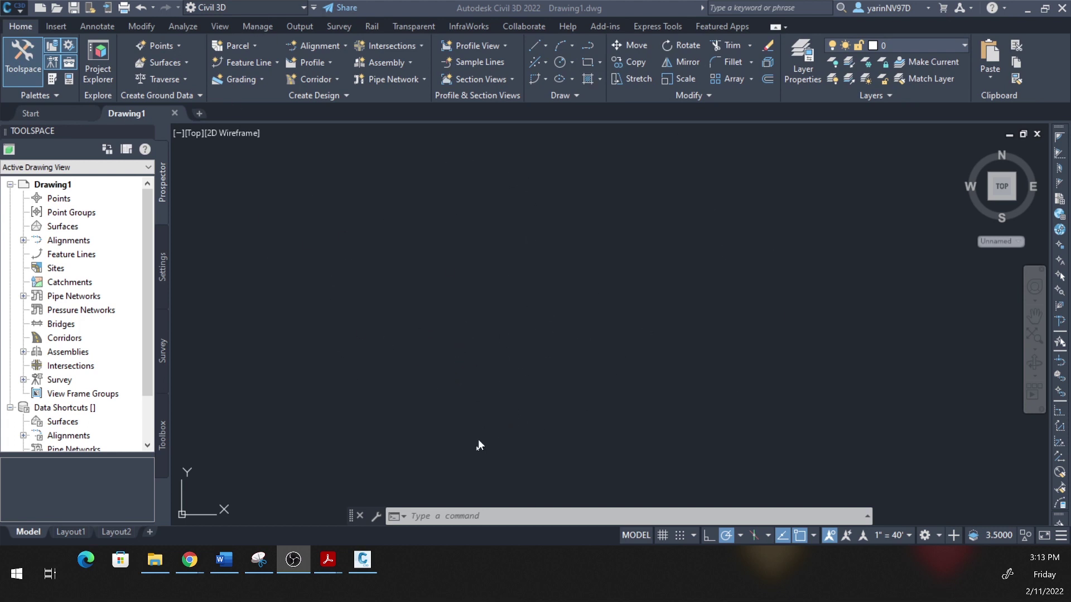
Run PDFIMPORT and load Rochester shed.pdf into the Import PDF dialog
left_click(471, 464)
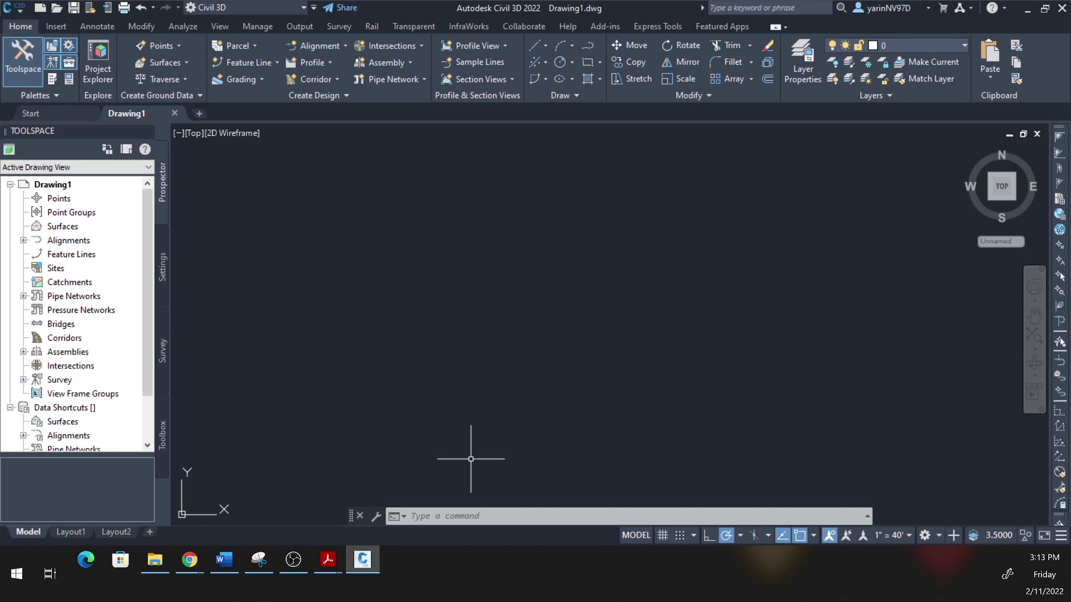
type("pdf")
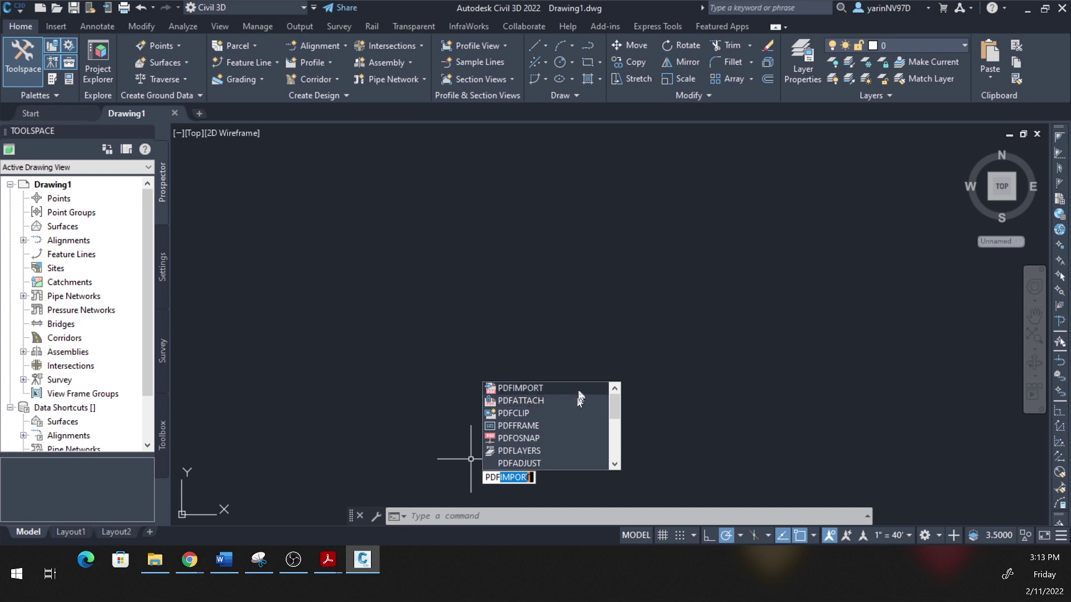
left_click(519, 389)
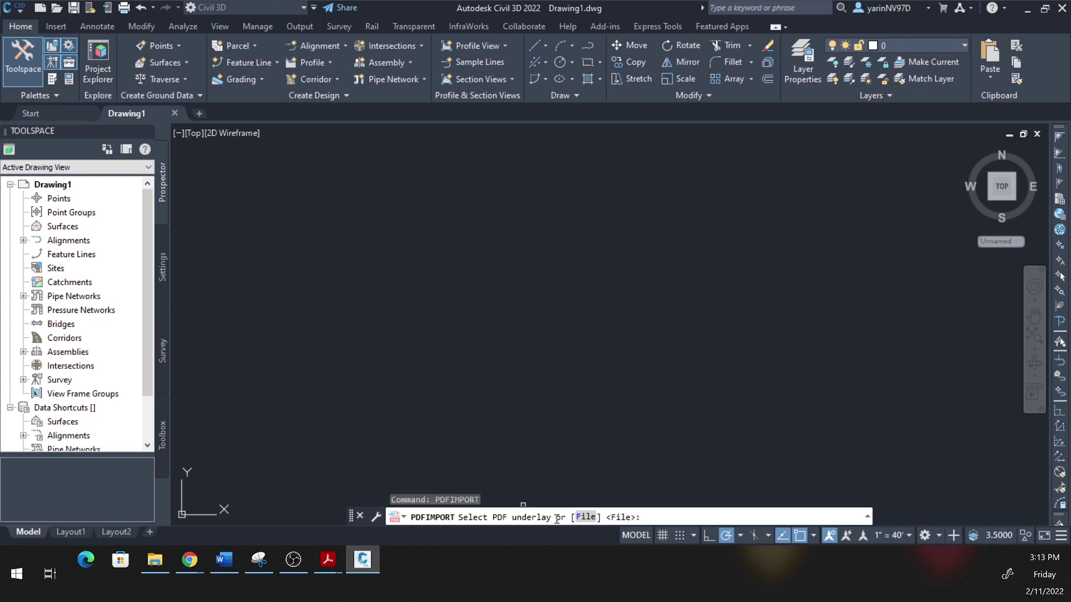
left_click(585, 518)
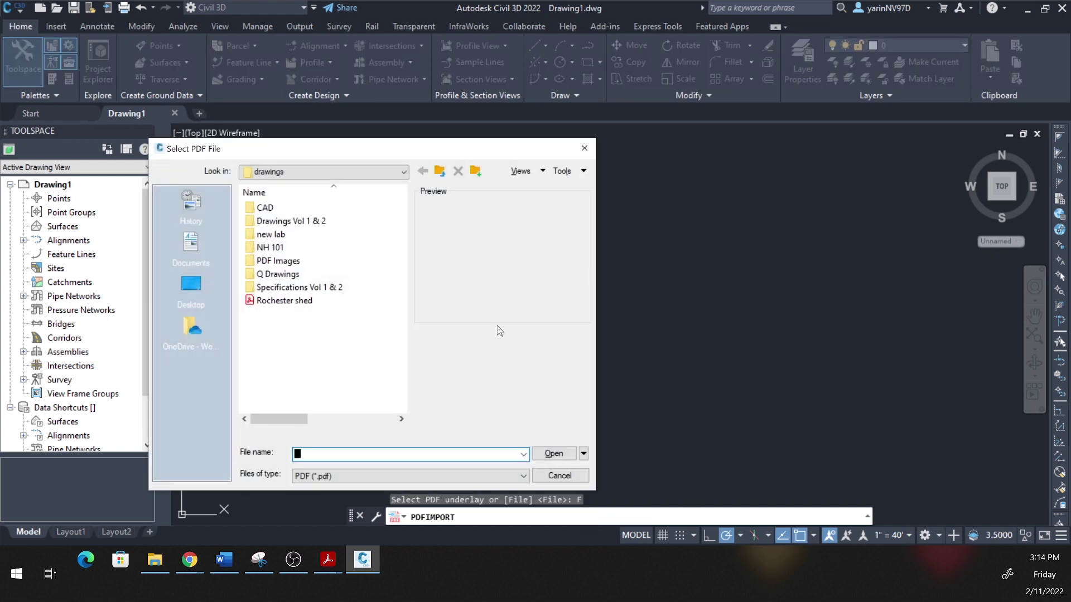
left_click(315, 303)
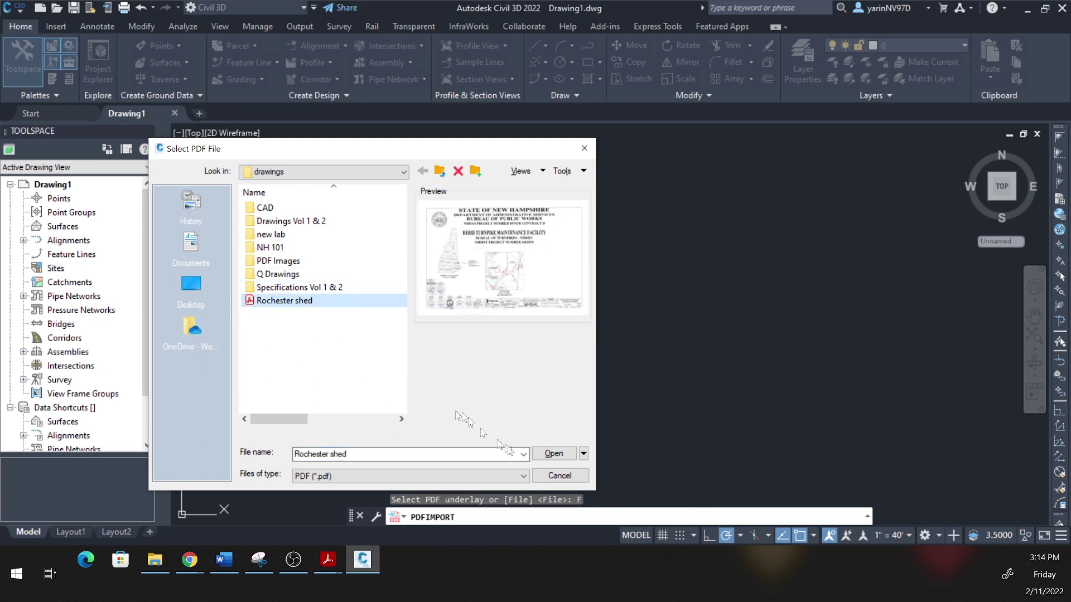
left_click(551, 453)
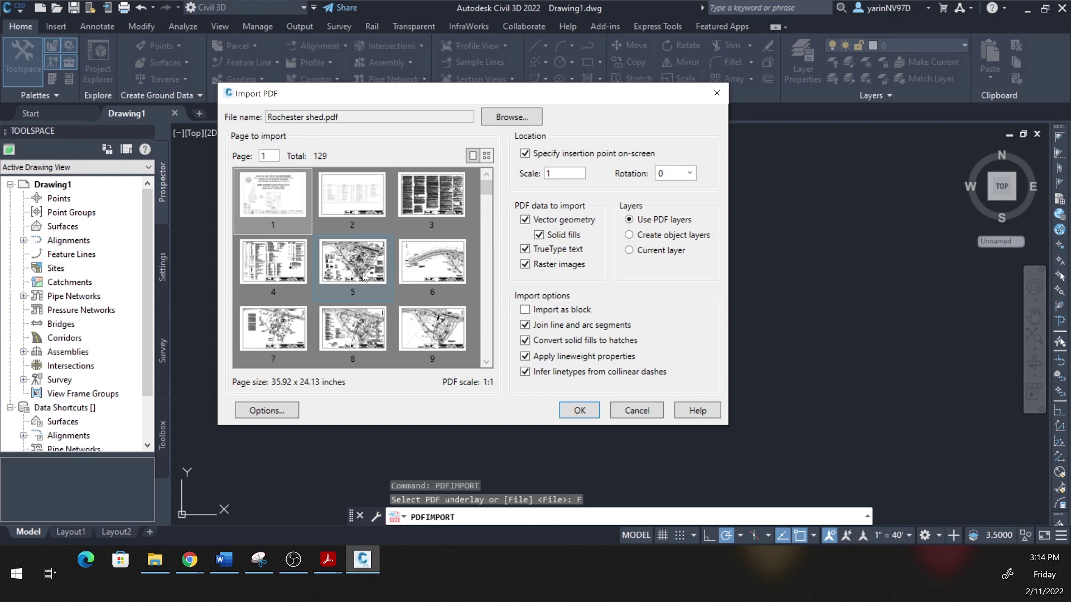
Select page 11 (ARCH D, 36 x 24) of Rochester shed.pdf for import
scroll(363, 276, "down", 1)
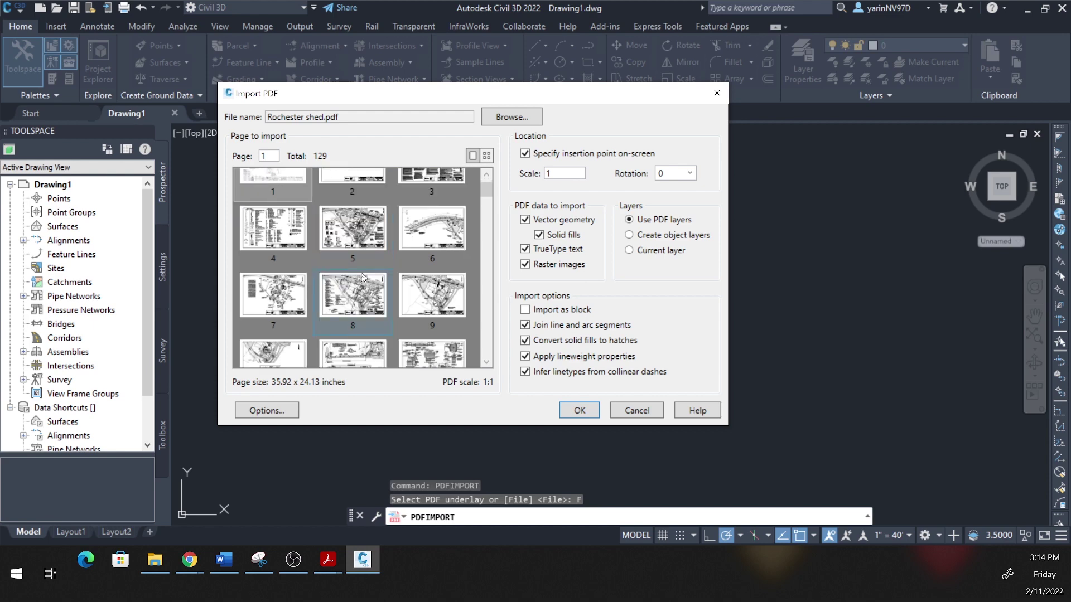
scroll(364, 277, "down", 1)
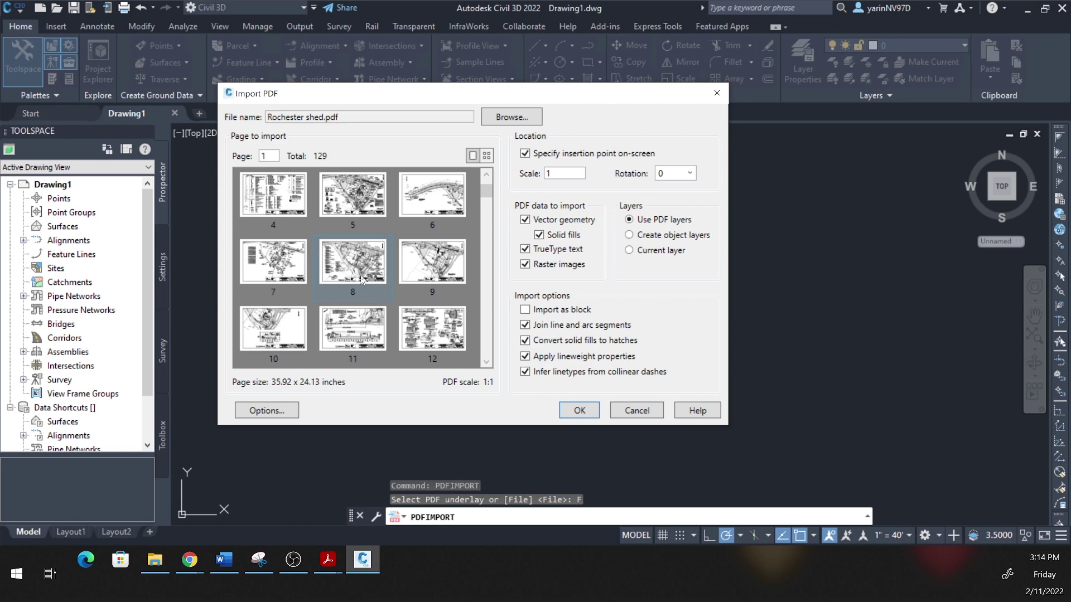
scroll(362, 279, "down", 1)
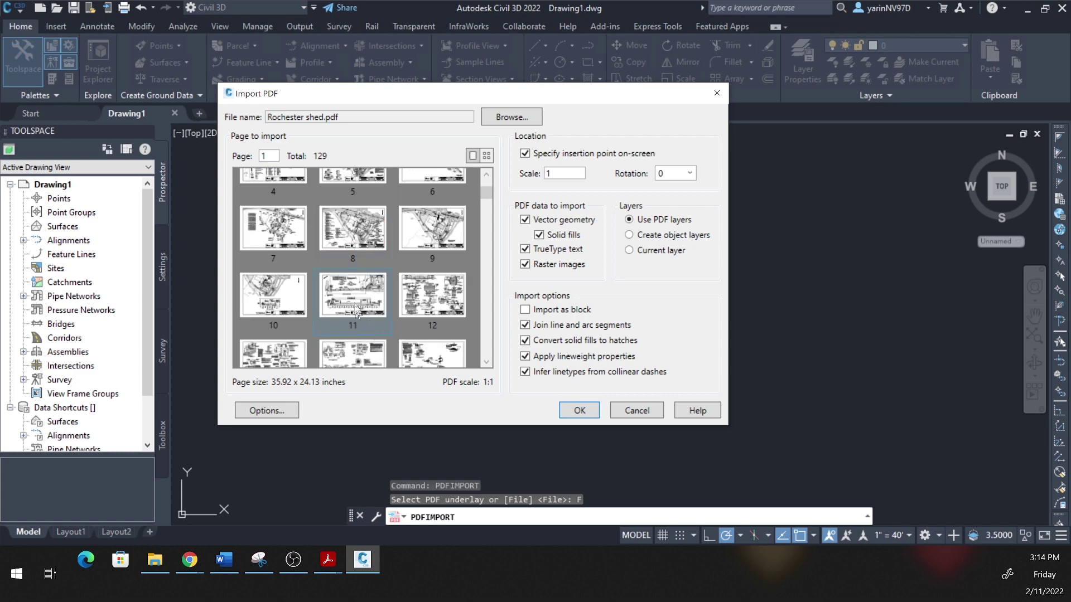
left_click(358, 296)
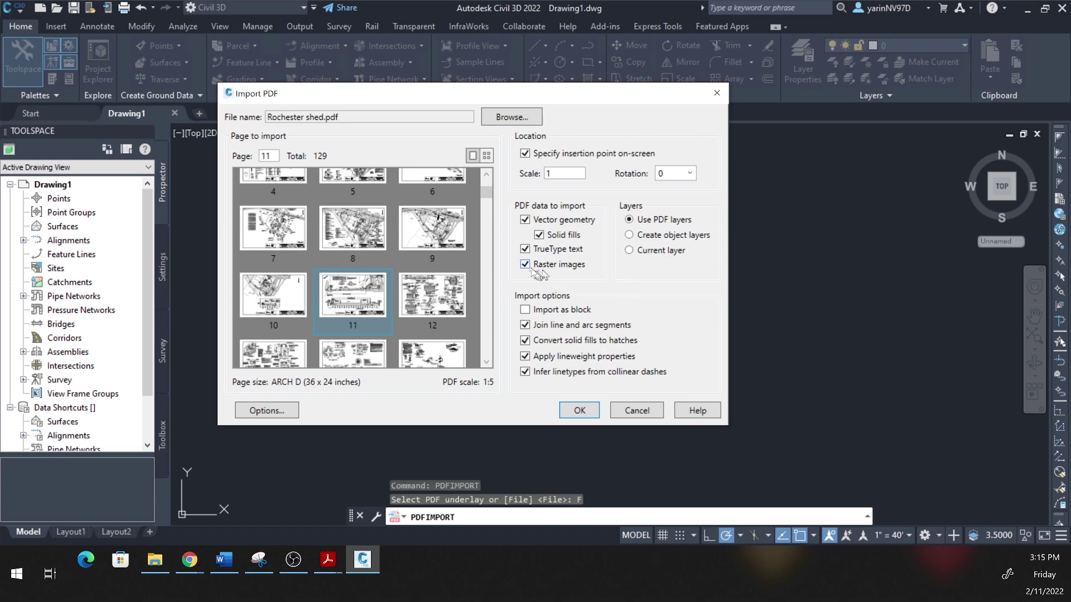
Turn off Raster images under PDF data to import, keeping vectors, solid fills and TrueType text
left_click(525, 265)
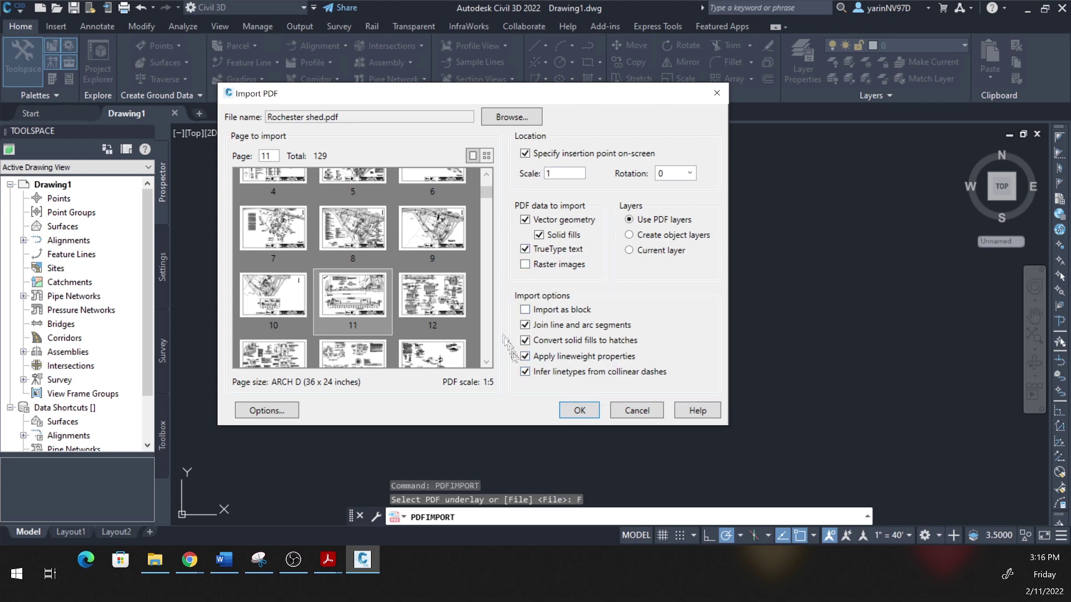
Confirm the import and place page 11 in Drawing1 at a picked insertion point
left_click(578, 410)
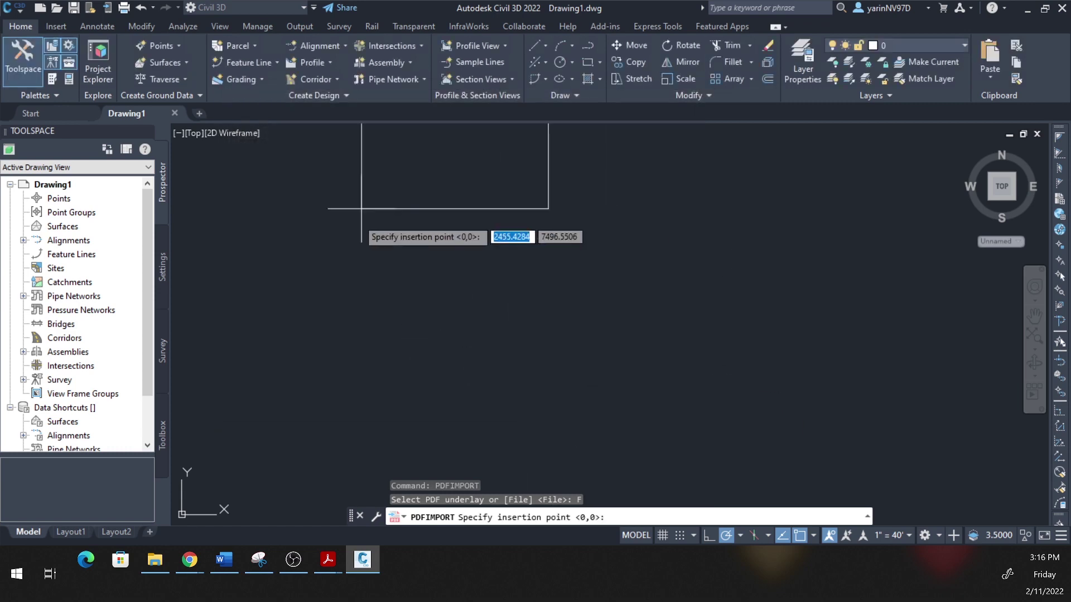
left_click(461, 375)
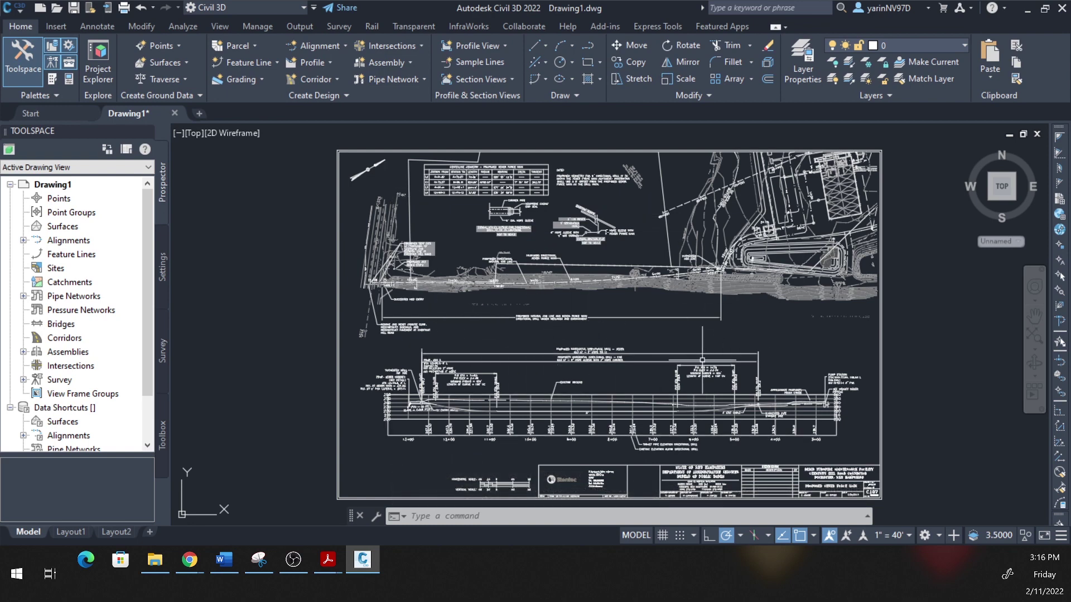
scroll(631, 357, "up", 6)
scroll(385, 353, "down", 6)
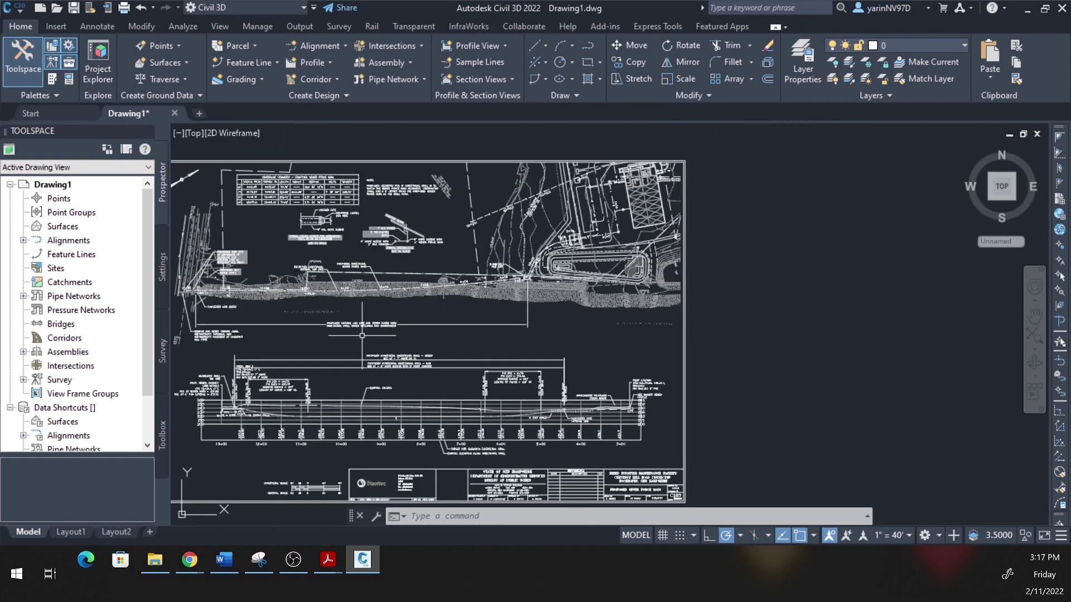
scroll(359, 352, "up", 2)
scroll(359, 352, "up", 2)
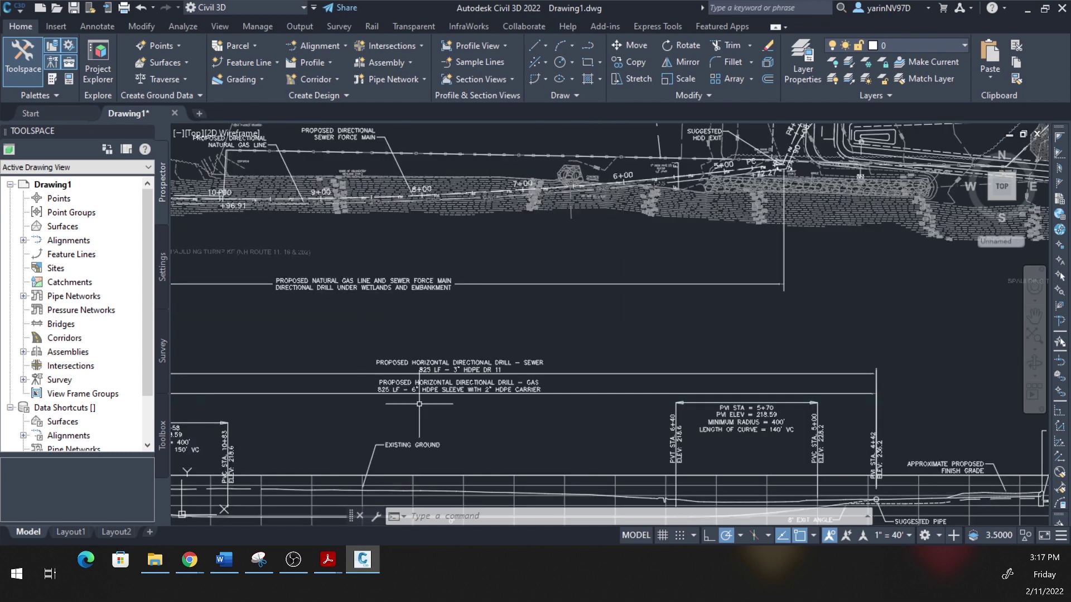
scroll(378, 321, "up", 6)
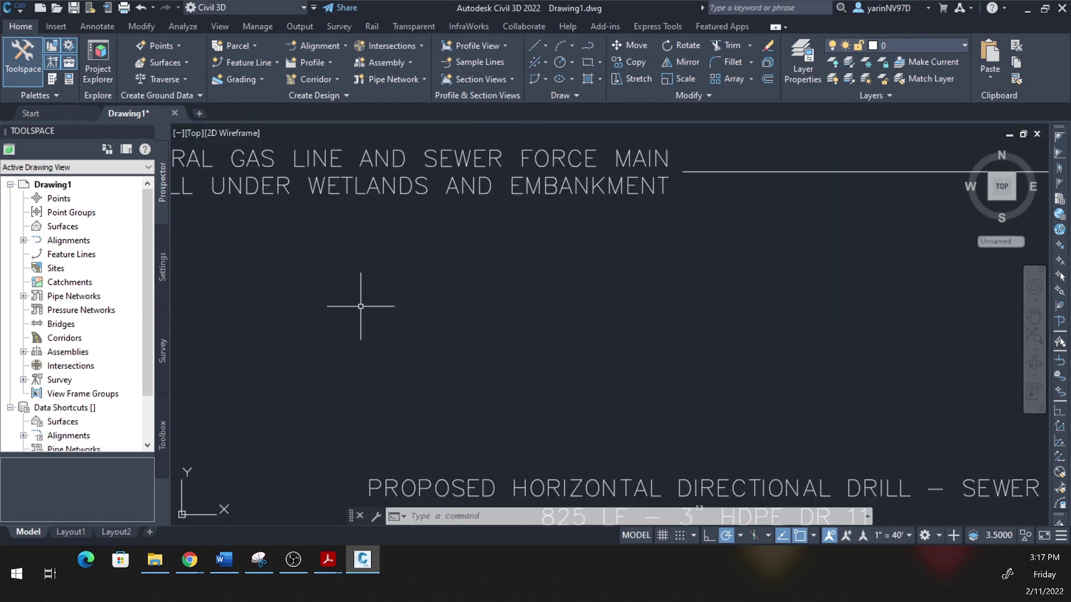
middle_click_drag(359, 292, 470, 408)
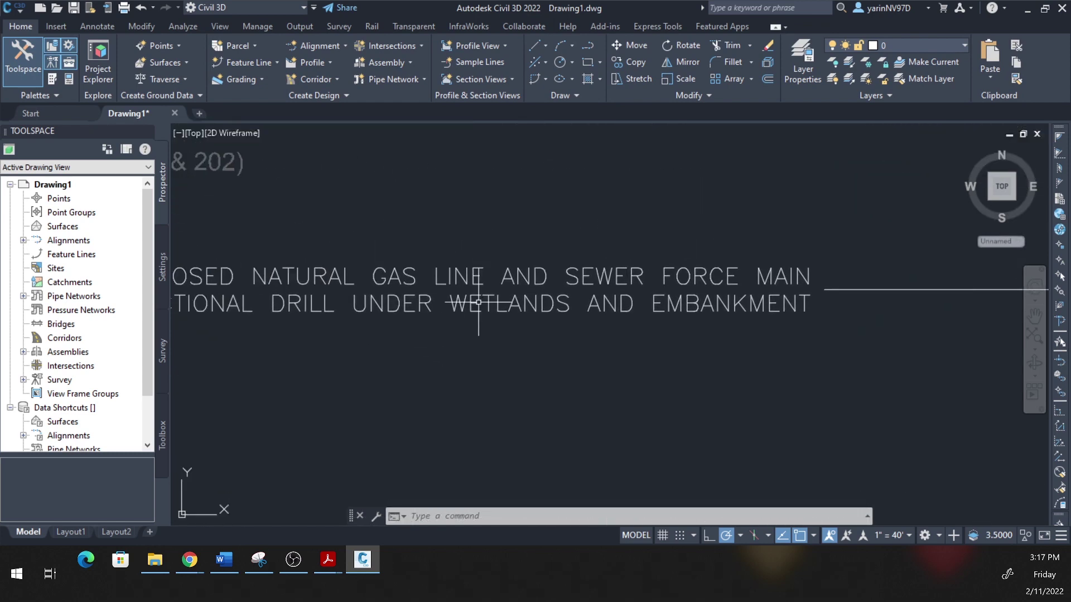
left_click(462, 276)
mouse_move(462, 275)
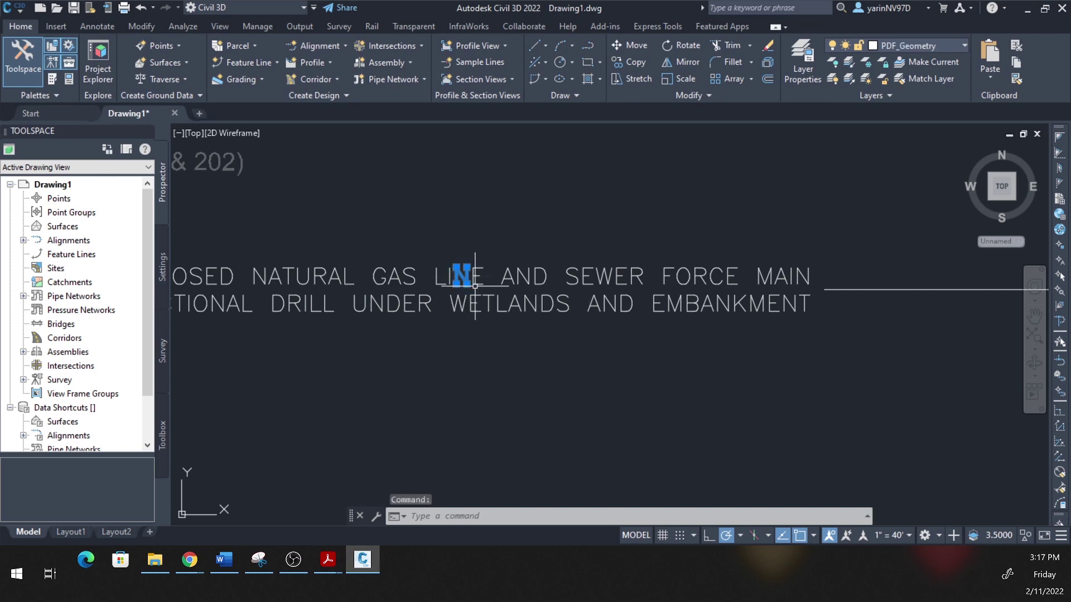
scroll(436, 284, "down", 4)
scroll(437, 285, "down", 2)
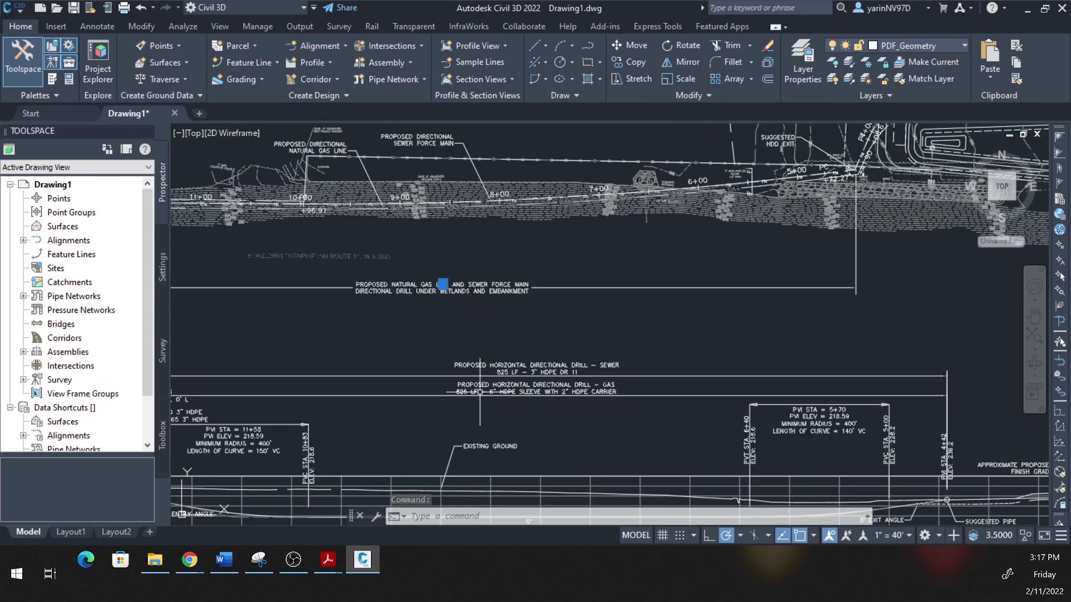
scroll(480, 392, "down", 2)
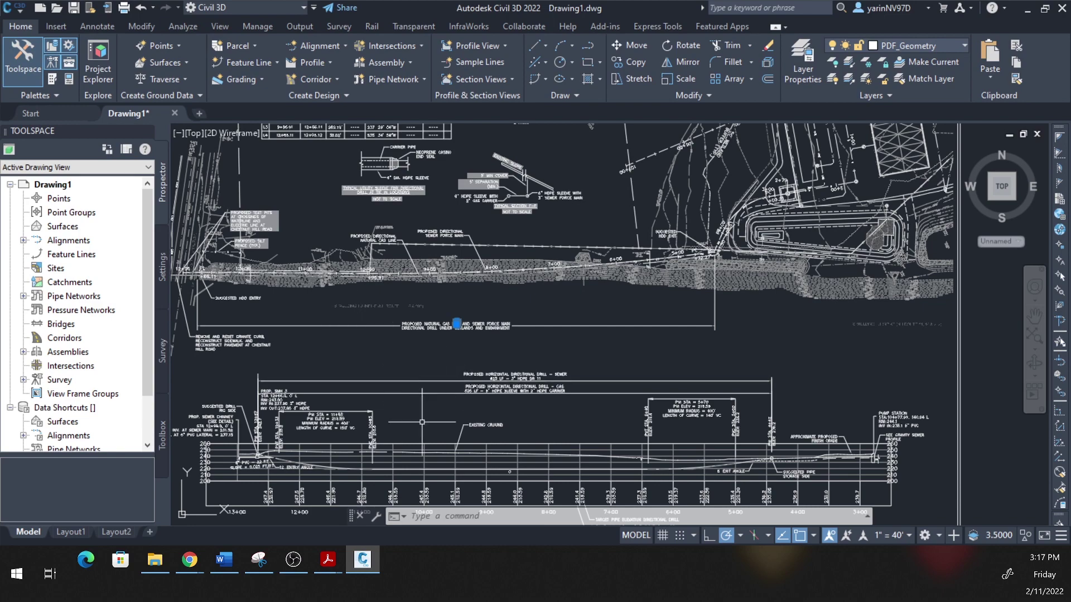
scroll(425, 442, "up", 8)
scroll(426, 232, "down", 8)
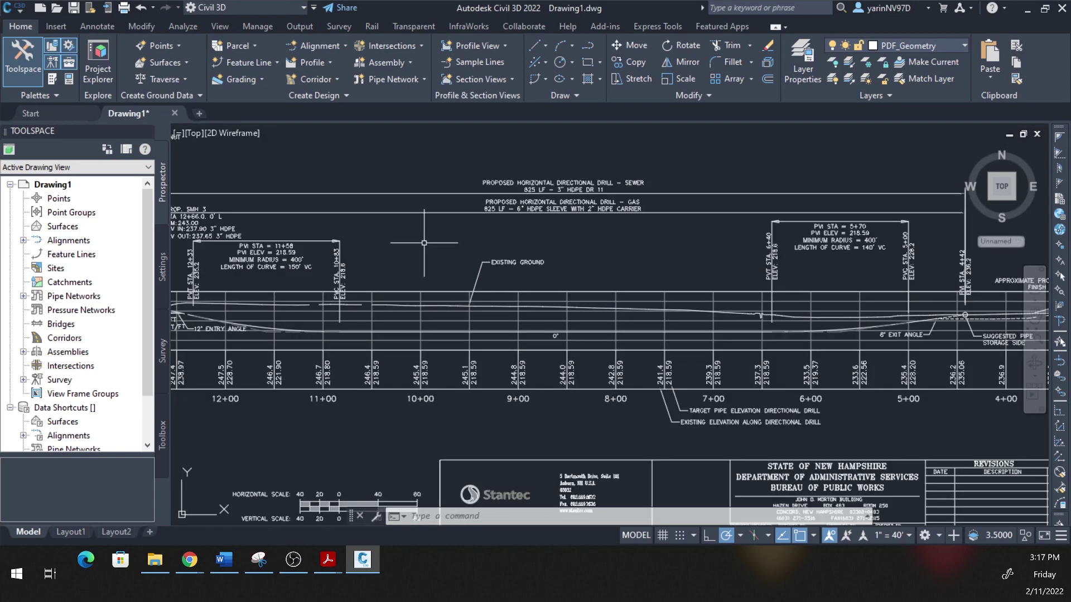
scroll(453, 335, "up", 8)
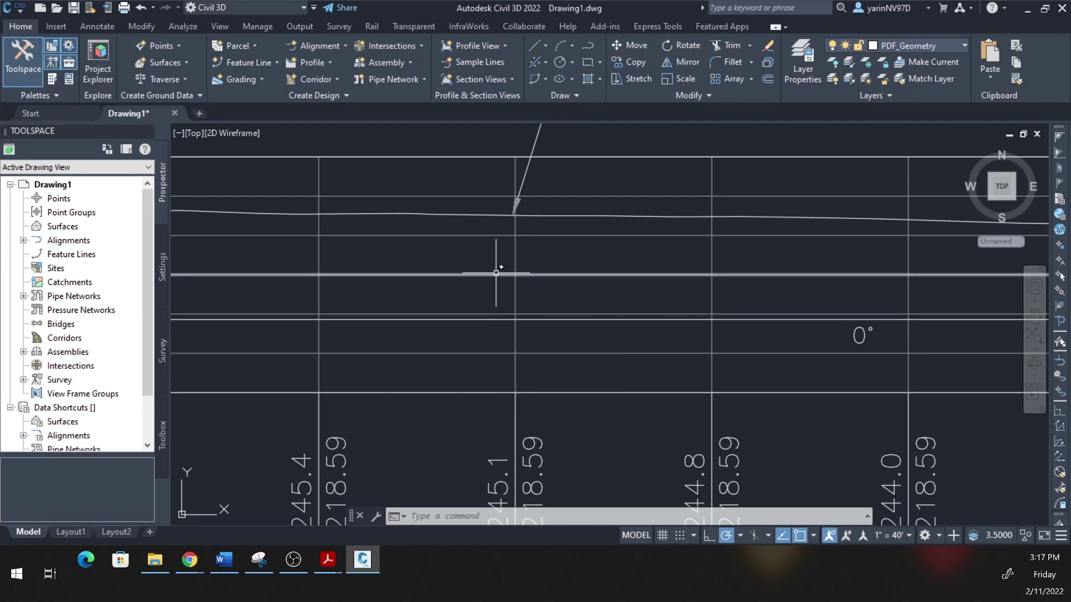
scroll(495, 304, "down", 10)
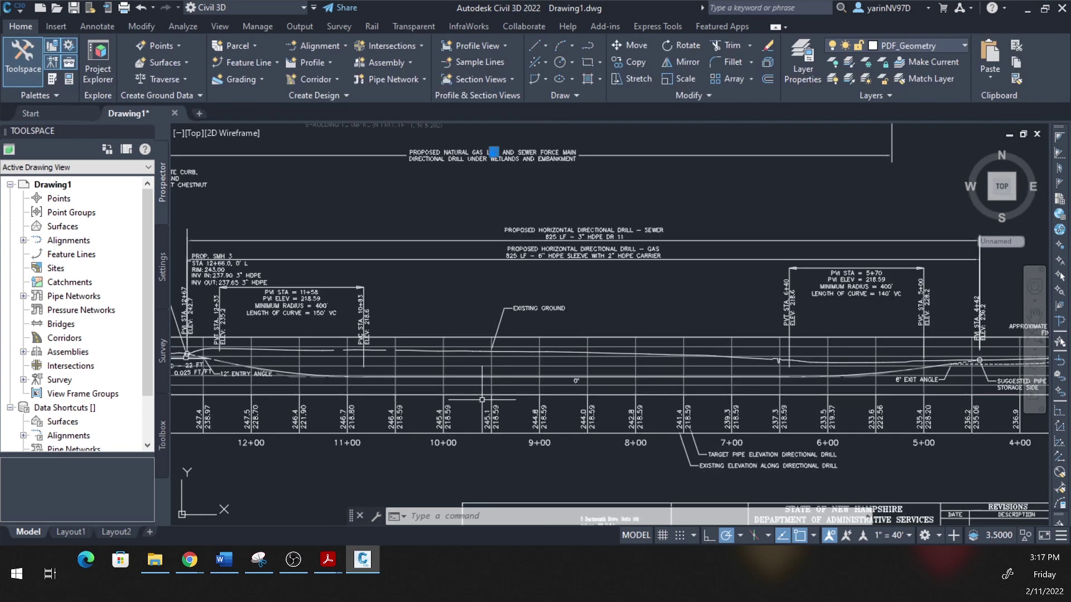
scroll(485, 338, "up", 2)
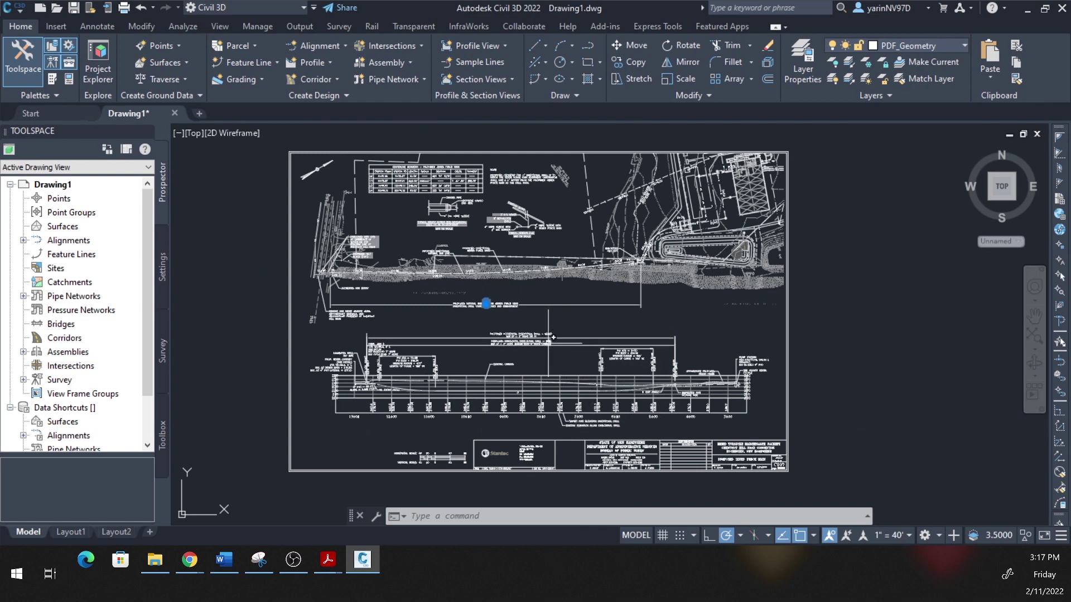
Create a new drawing from the Imperial NCS template
left_click(7, 8)
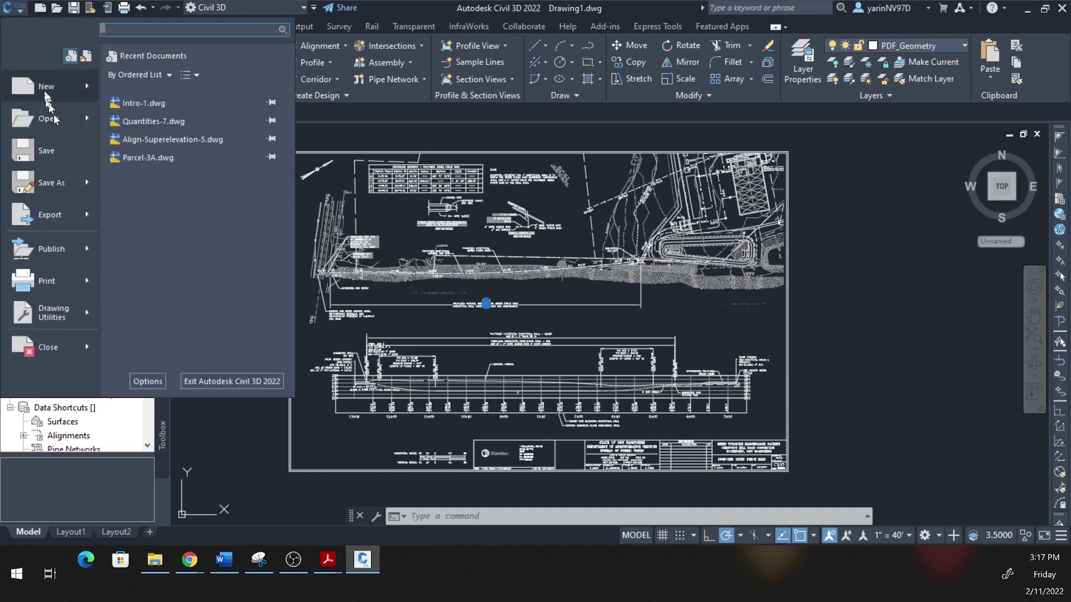
key("Escape")
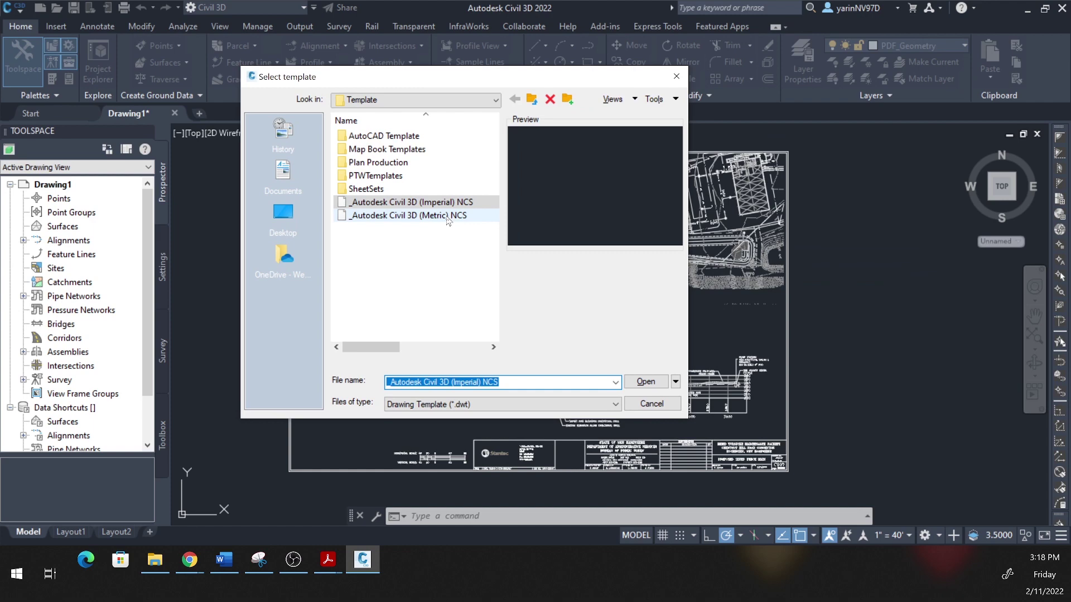
left_click(645, 382)
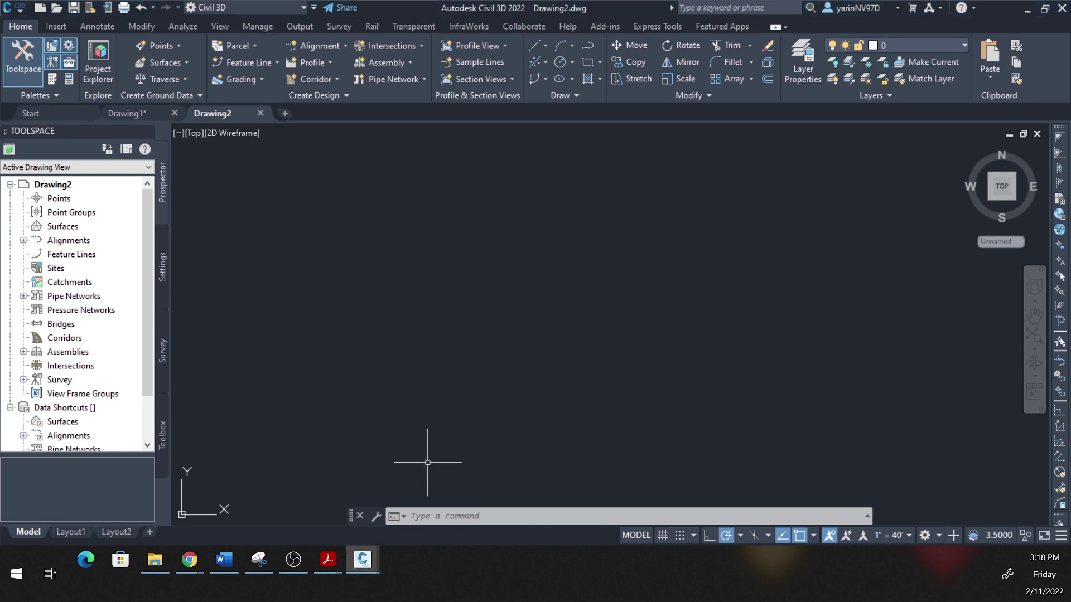
Run PDFIMPORT and load 'Construction plan 75% compltete yari' from OneDrive > MassDOT
type("PDFIMPORT")
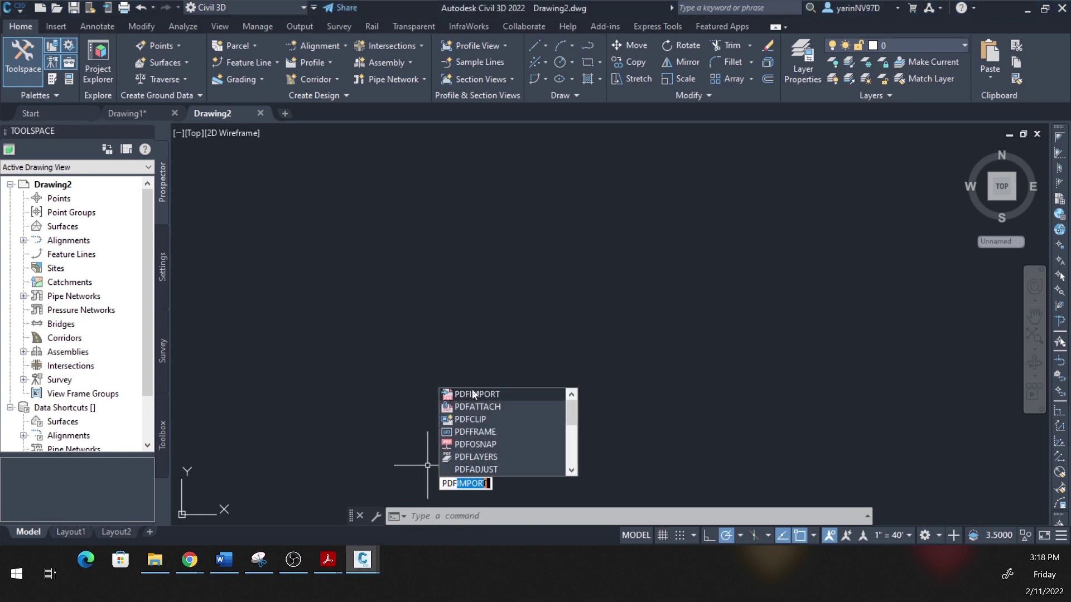
left_click(473, 393)
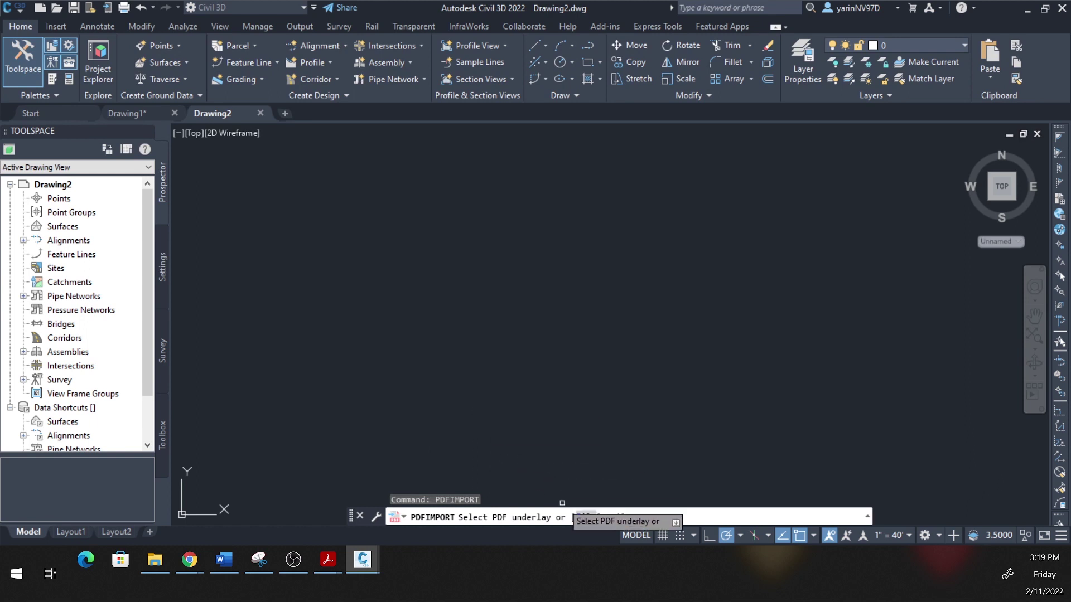
left_click(585, 517)
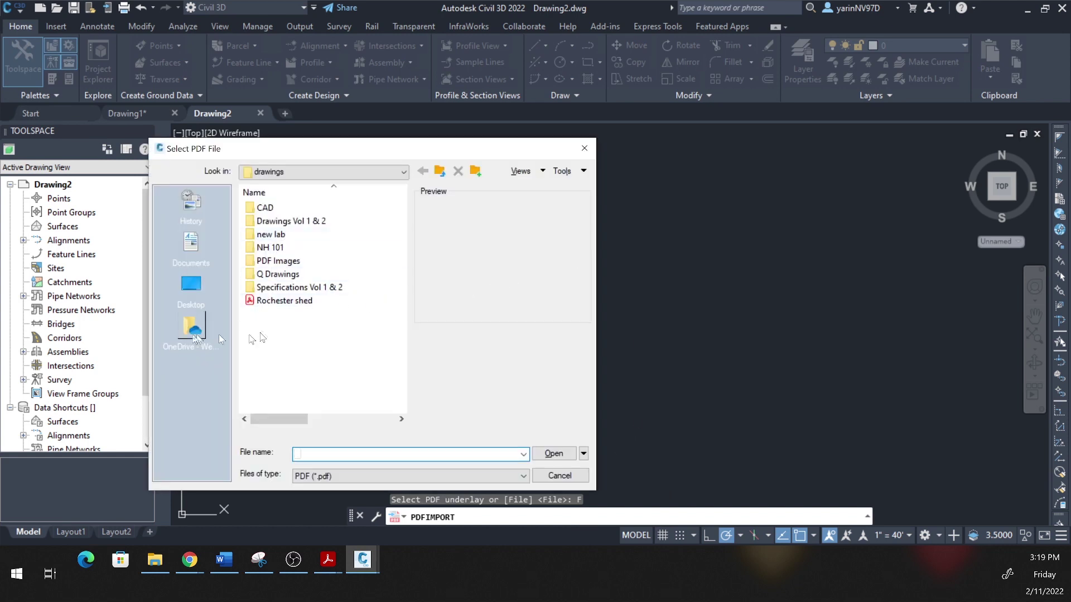
left_click(191, 329)
double_click(272, 301)
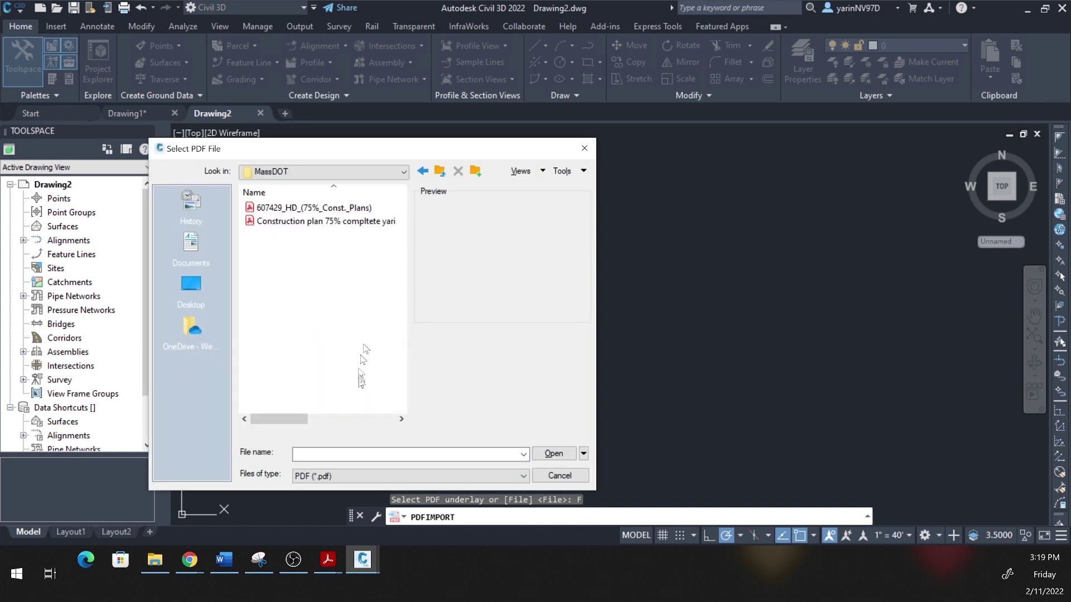
left_click(299, 222)
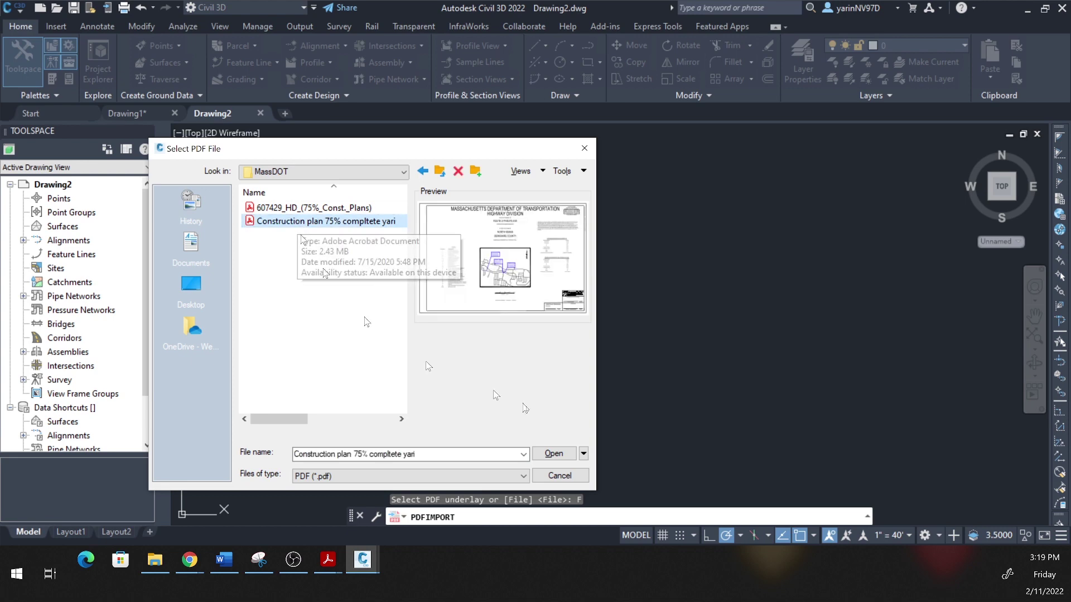
left_click(562, 454)
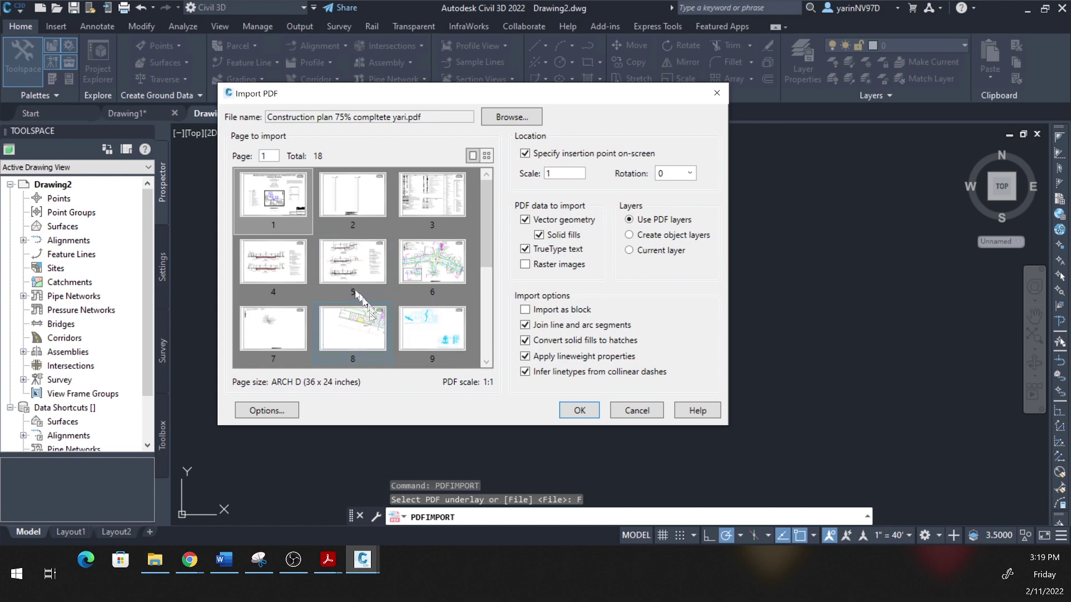
Choose page 6 of the MassDOT plan with an import scale of 20 and confirm
left_click(433, 279)
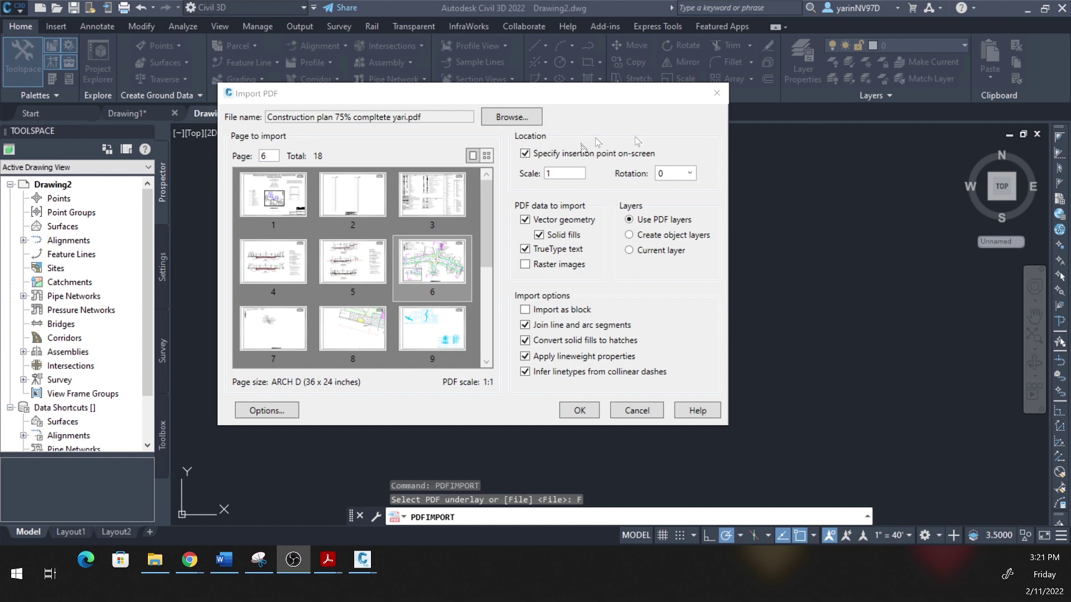
double_click(567, 174)
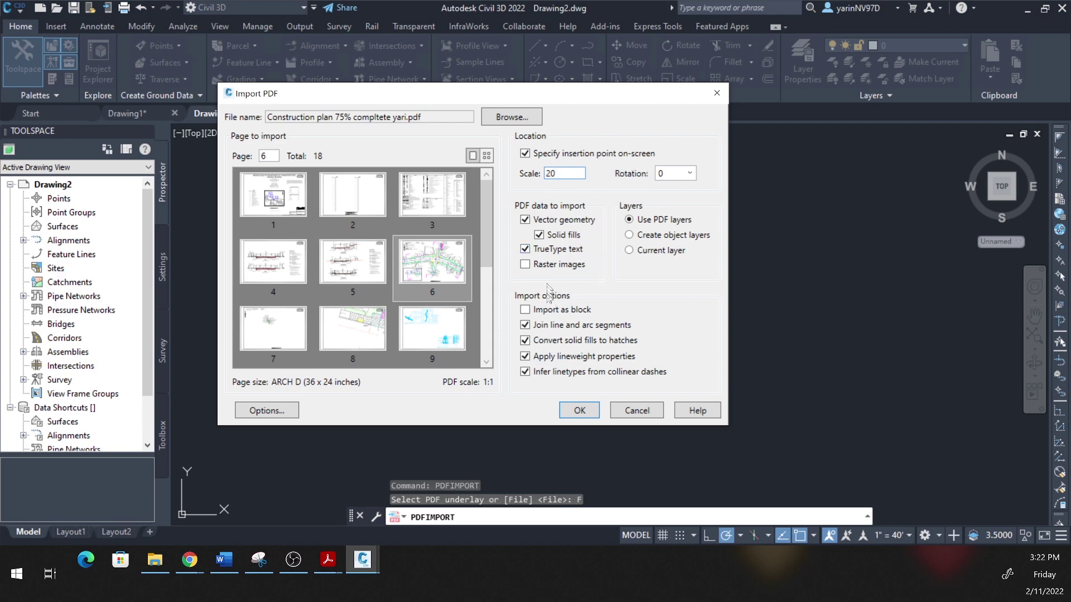
left_click(580, 411)
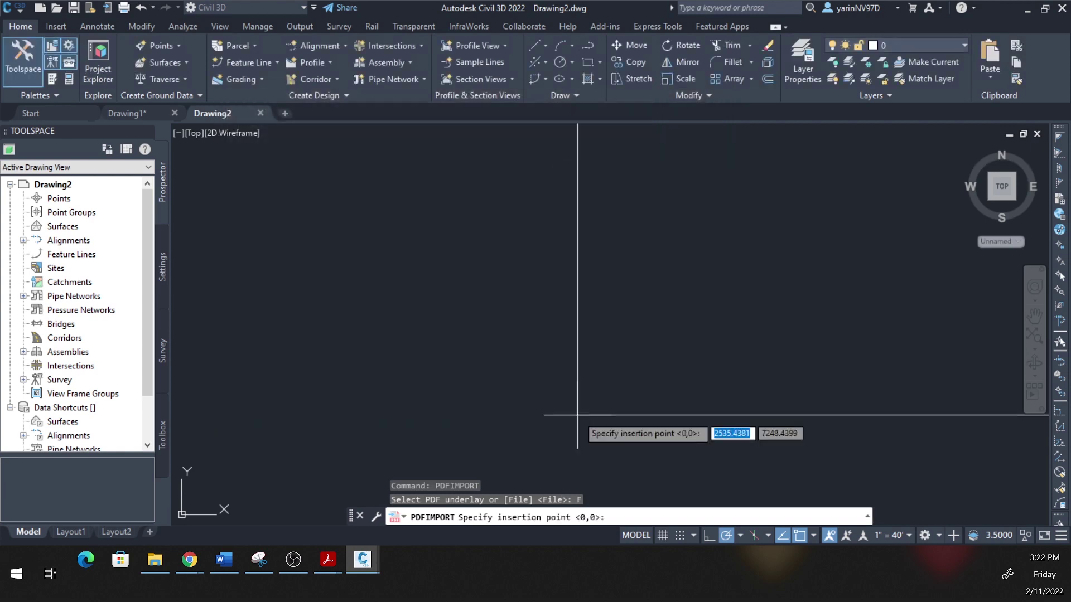
Place page 6 at a picked point and zoom in on the intersection labels
left_click(318, 473)
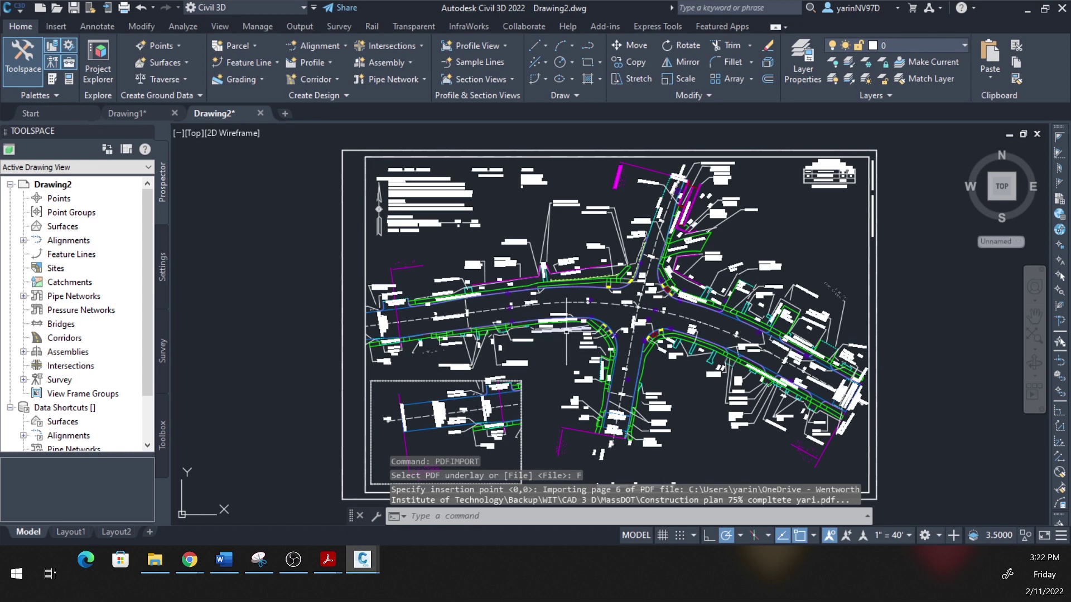
scroll(571, 340, "up", 5)
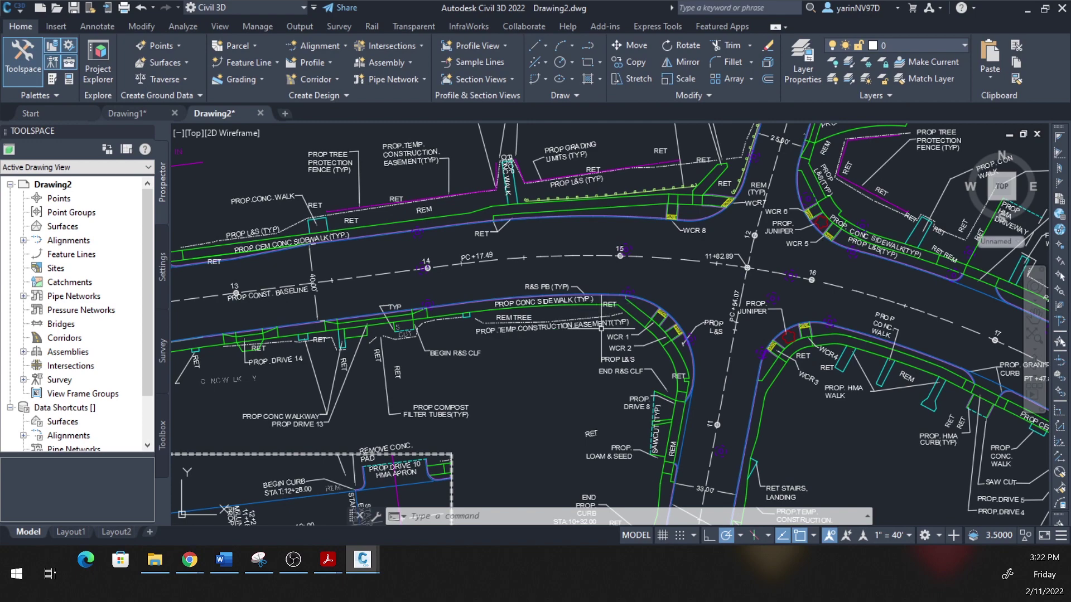
scroll(600, 328, "down", 6)
scroll(305, 358, "up", 3)
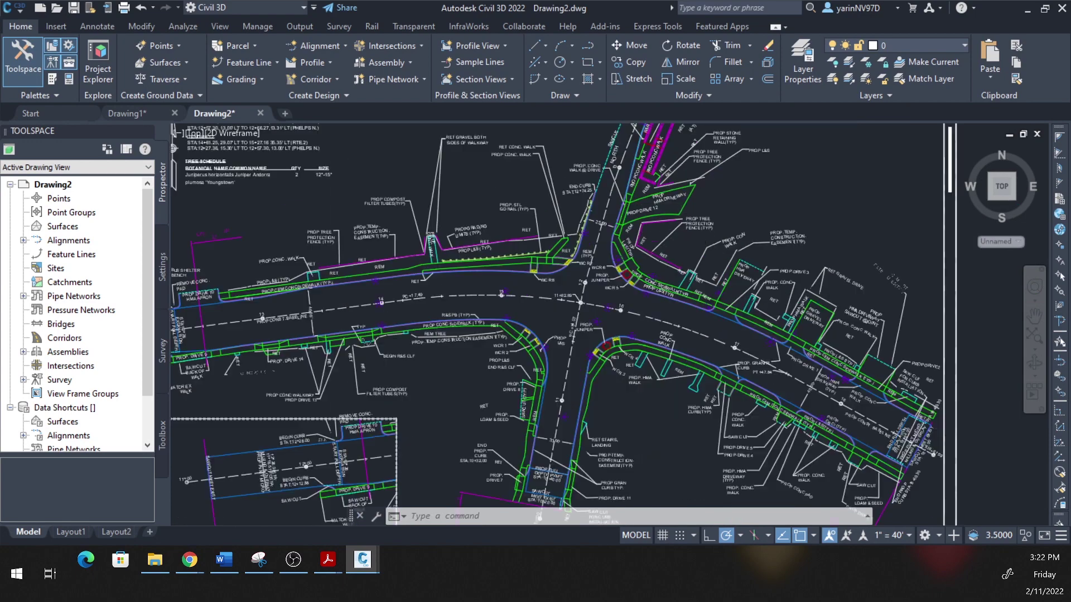
scroll(688, 237, "up", 3)
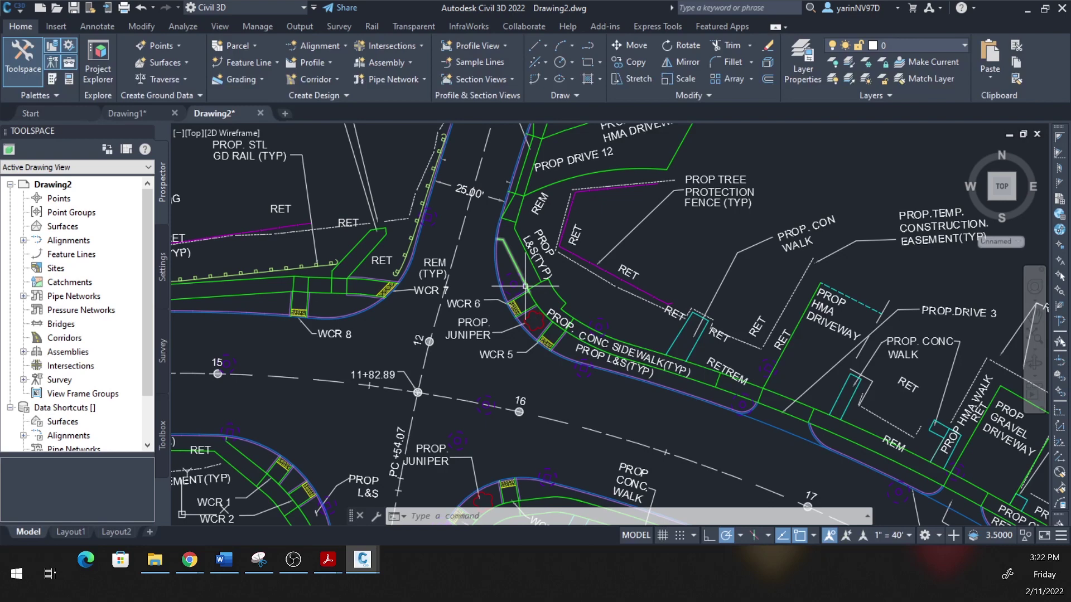
Edit the imported PROP. label above DRIVE 8 to read DAROP., then zoom back out
key("Escape")
key("Escape")
key("Escape")
scroll(432, 164, "up", 5)
left_click(432, 163)
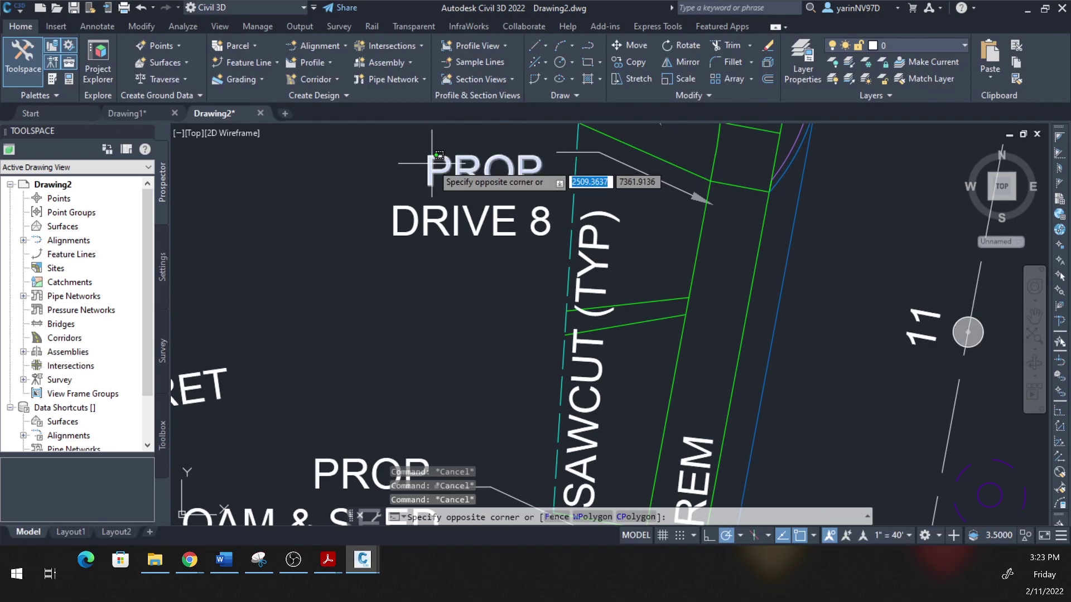
double_click(454, 166)
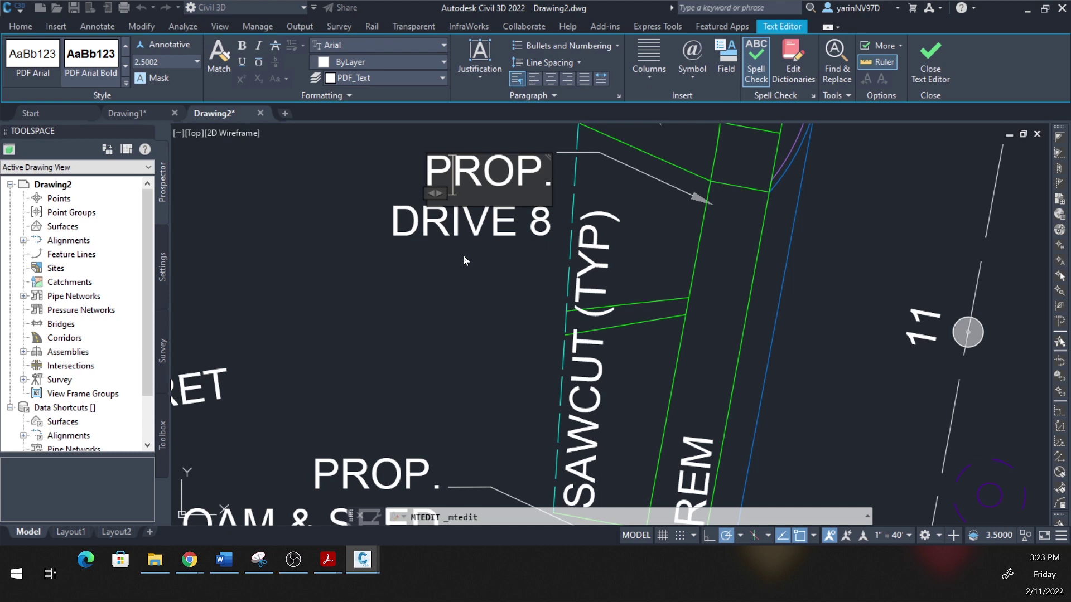
key("BackSpace")
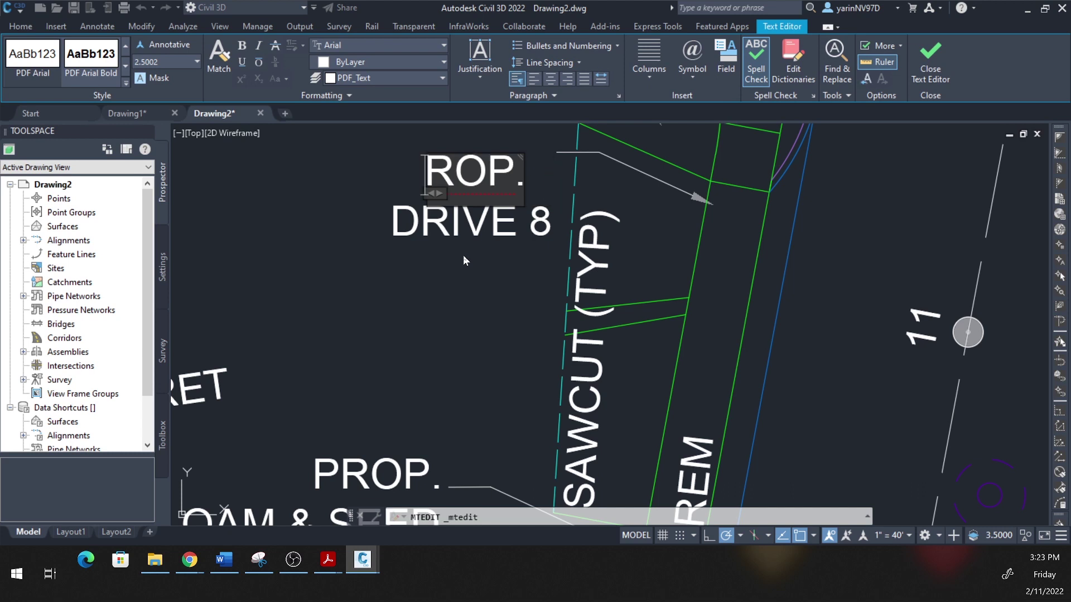
type("D")
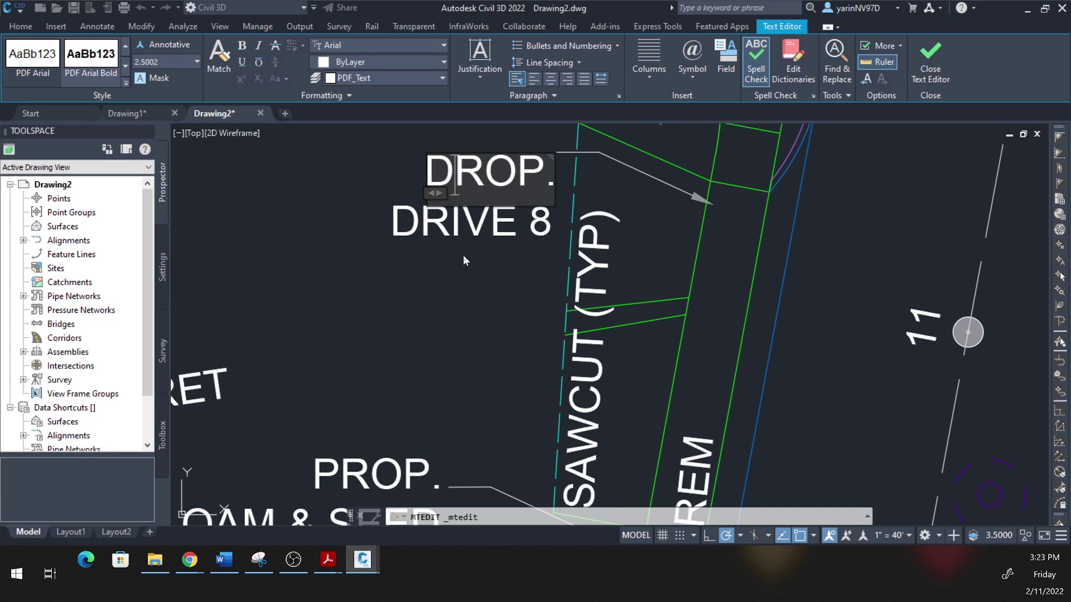
type("A")
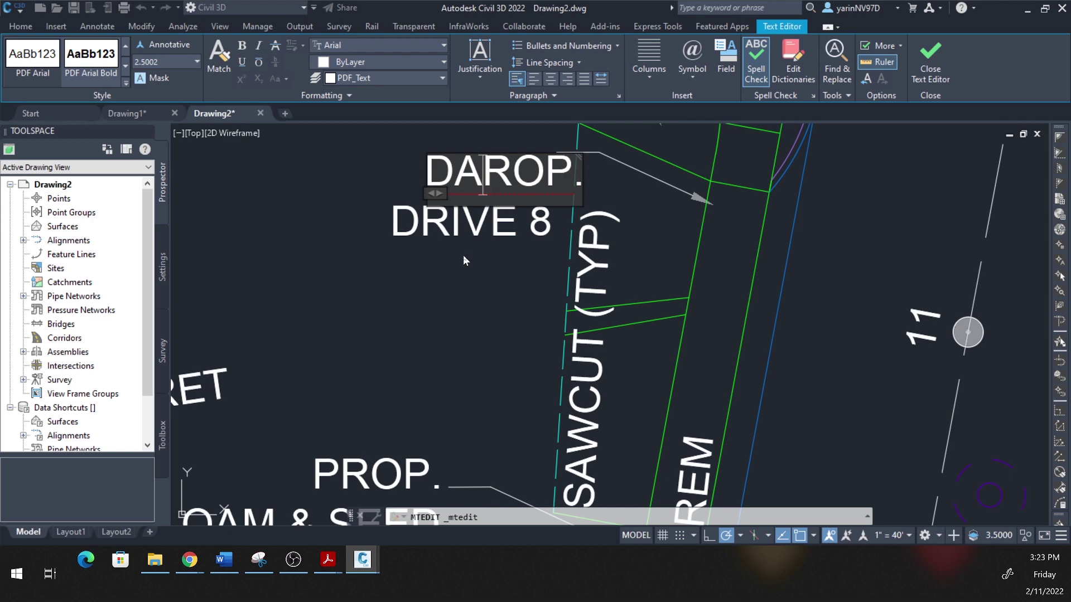
scroll(530, 296, "down", 6)
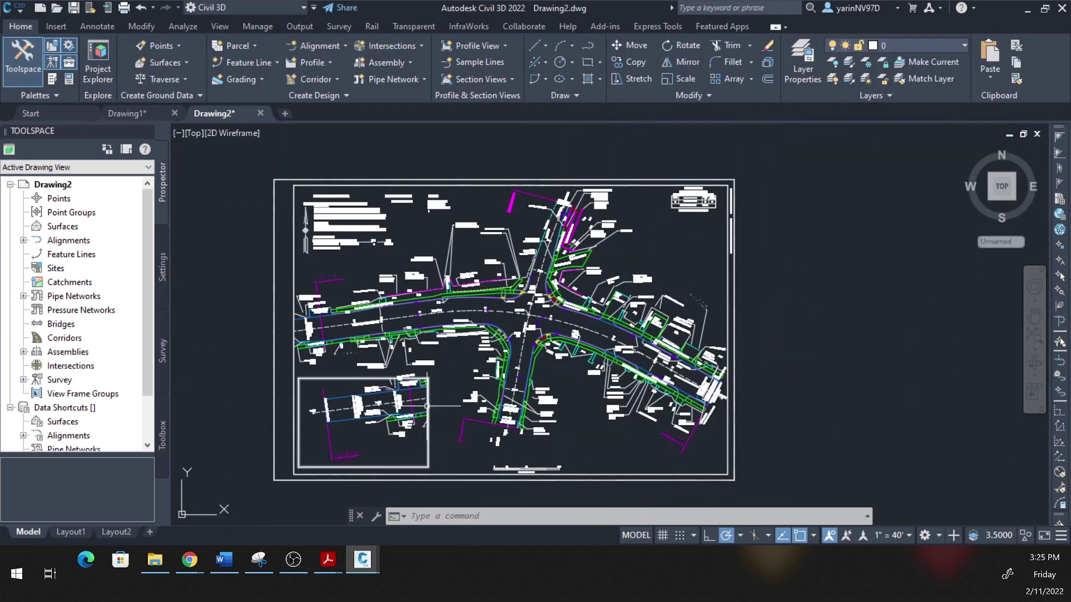
Create Drawing5 from the '_Autodesk Civil 3D (Imperial) NCS' template
left_click(14, 11)
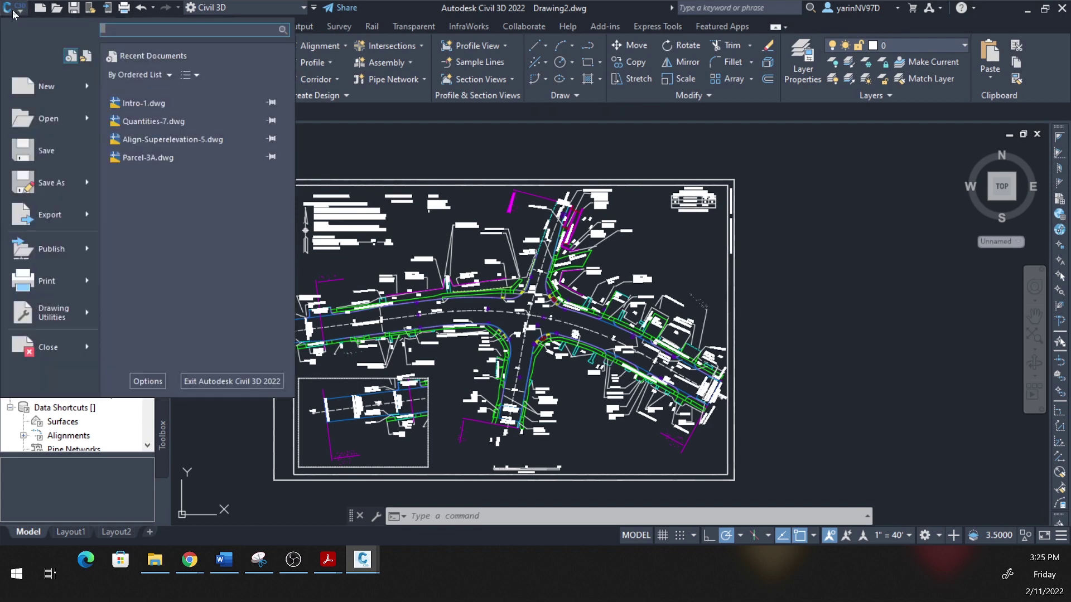
left_click(45, 87)
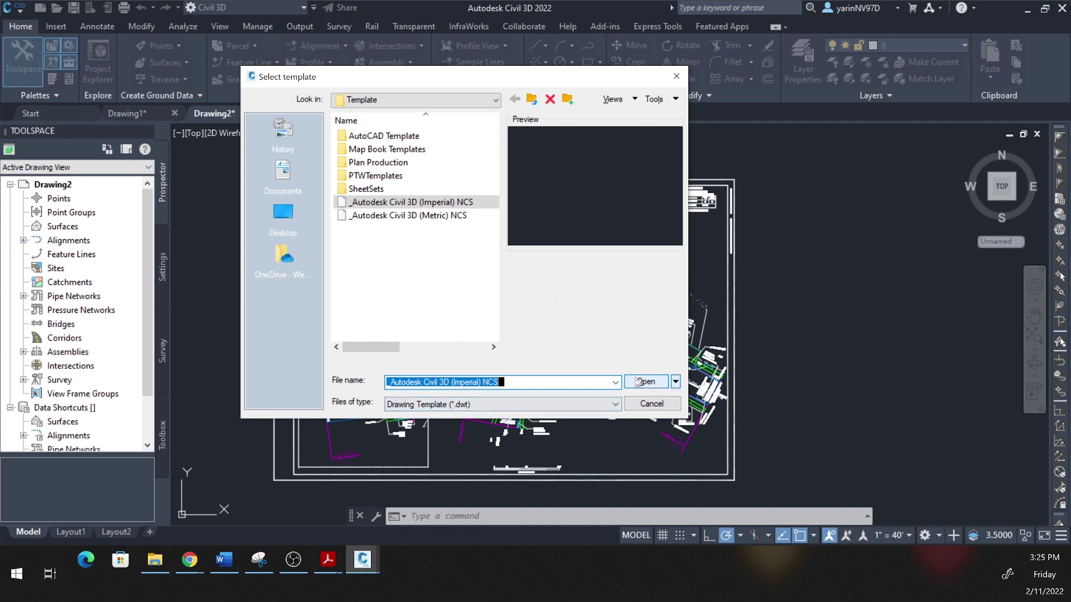
left_click(640, 382)
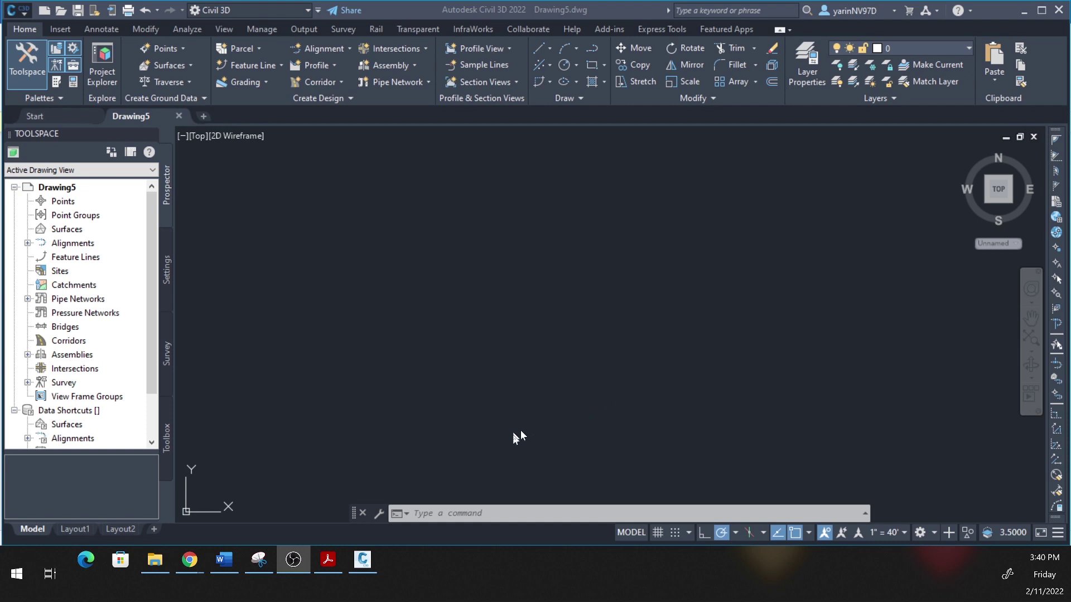
Run PDFATTACH and select 'Construction plan 75% compltete yari' as the underlay file
left_click(451, 514)
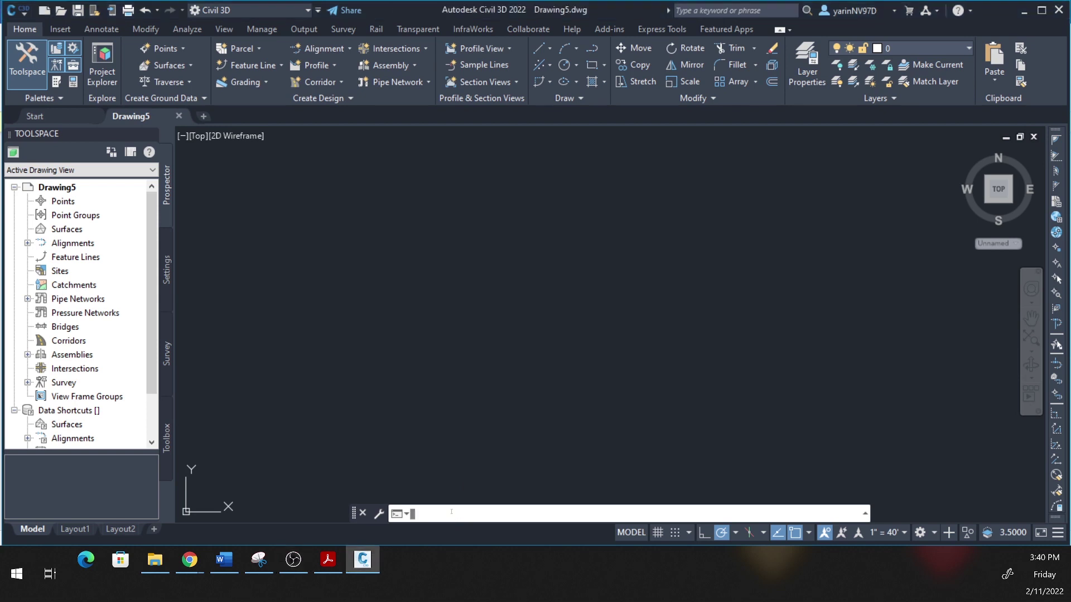
type("Pd")
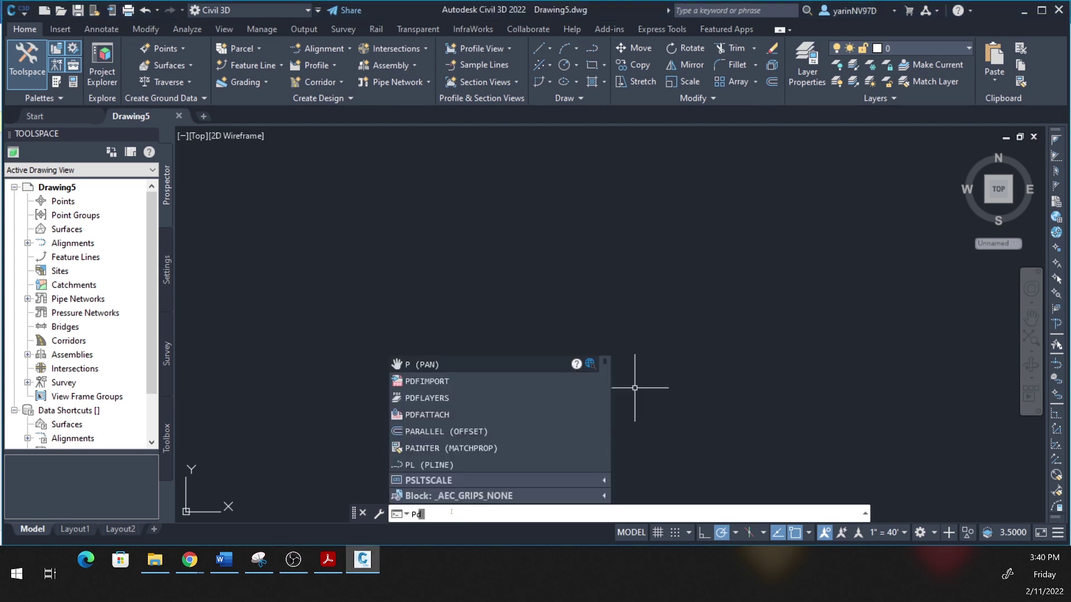
type("f")
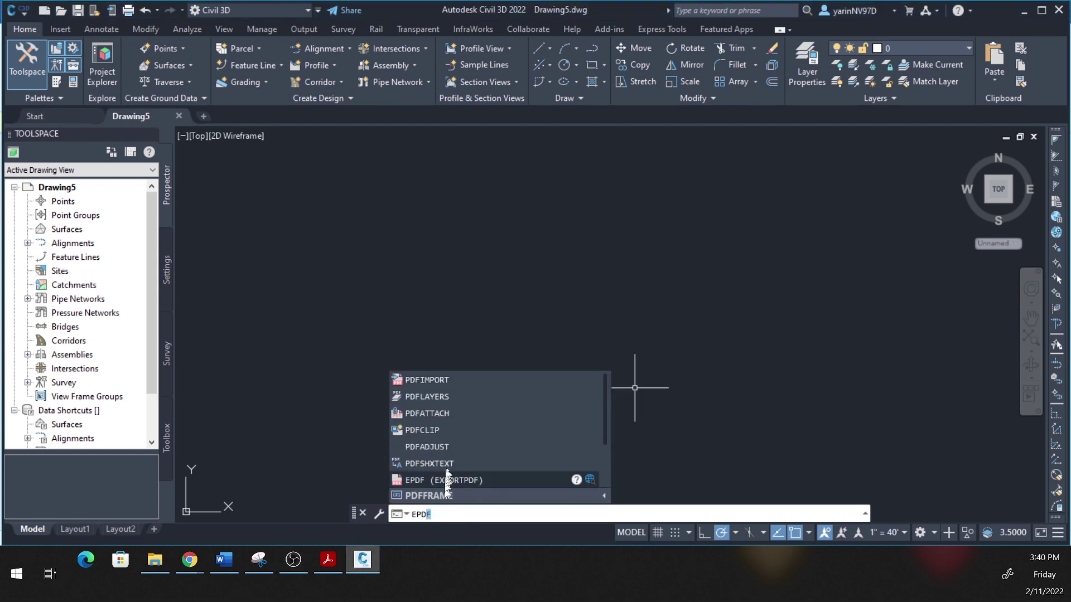
left_click(444, 416)
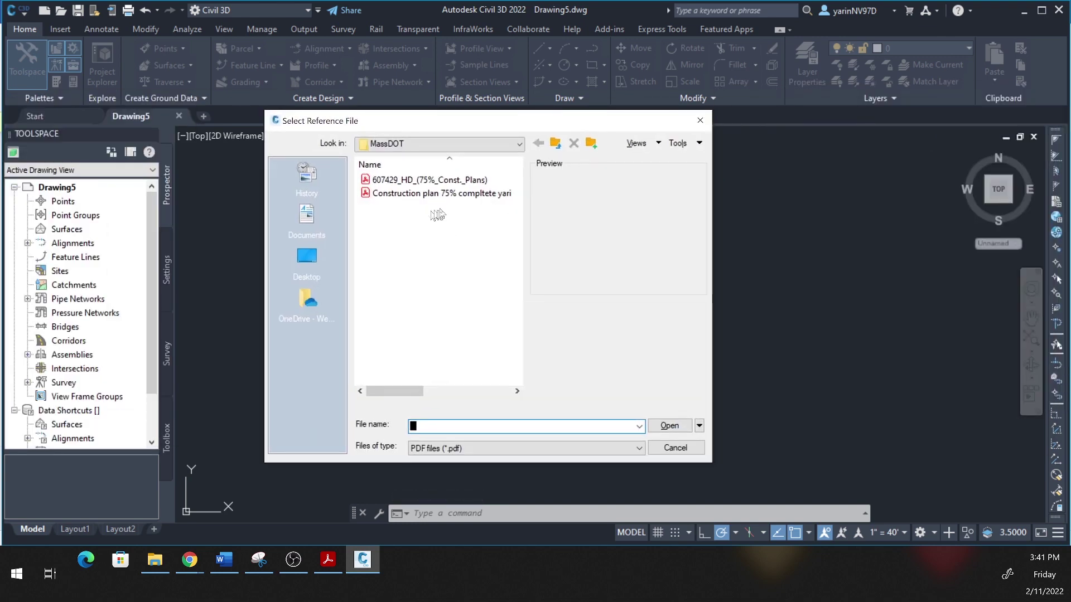
left_click(444, 194)
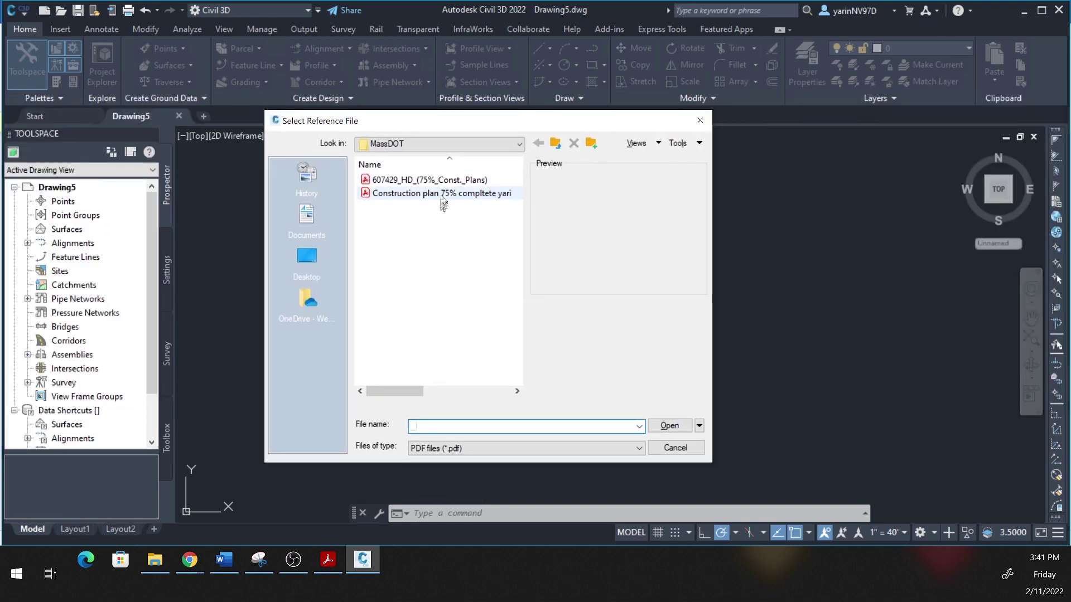
left_click(670, 427)
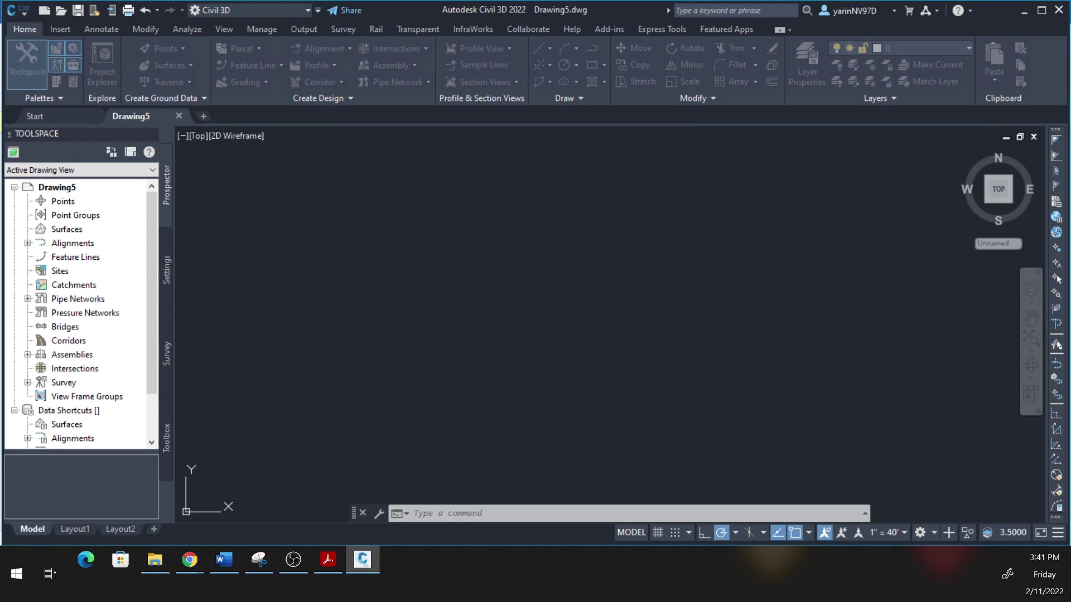
Attach page 4 of the construction plan PDF with relative path and on-screen insertion
left_click_drag(952, 146, 395, 123)
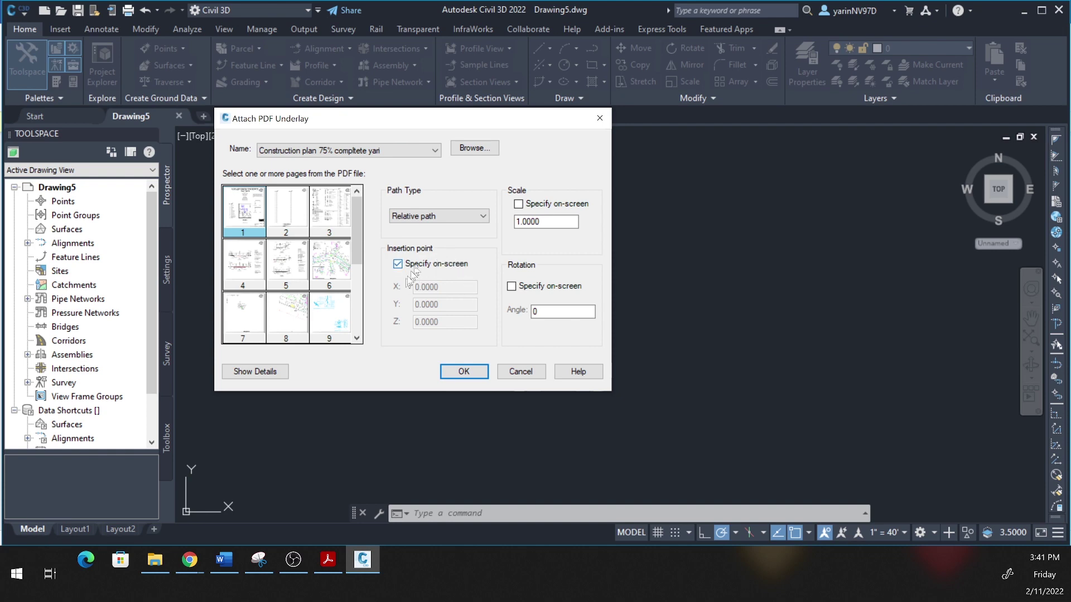
left_click(429, 217)
left_click(486, 218)
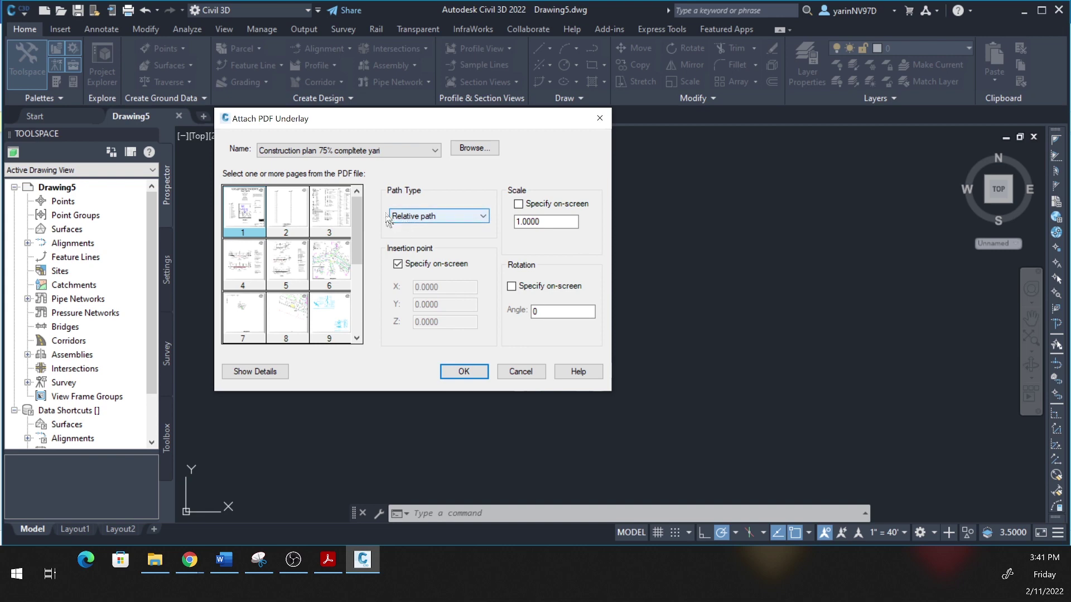
left_click(483, 218)
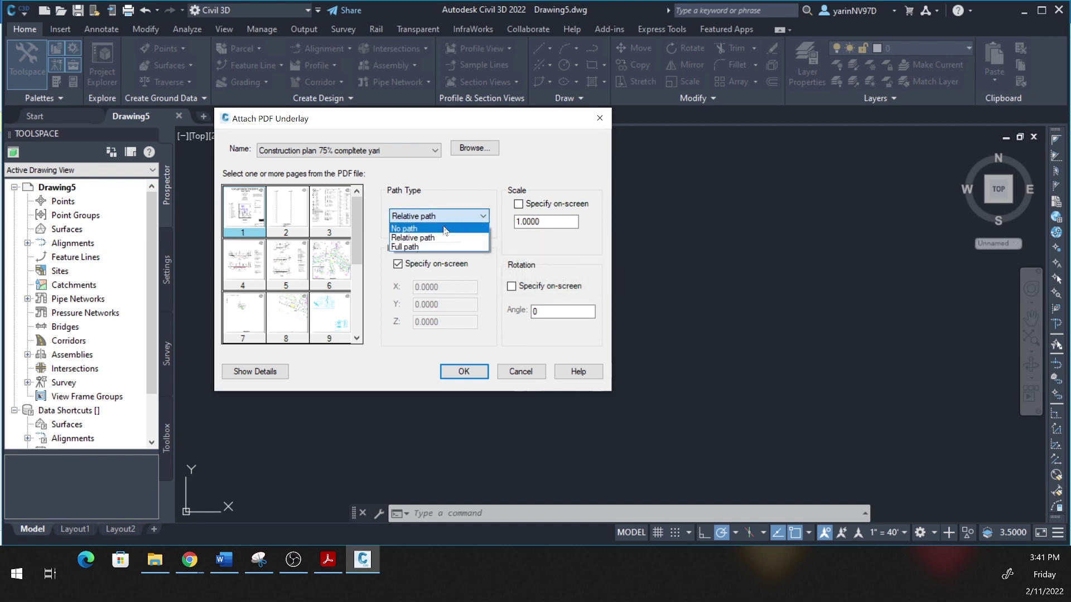
left_click(430, 238)
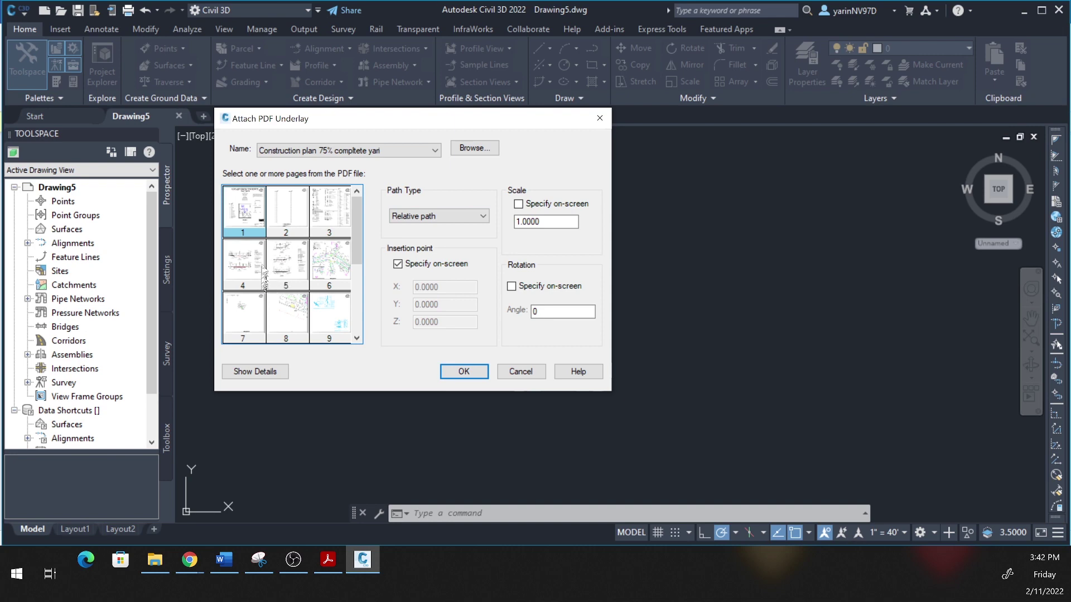
left_click(246, 274)
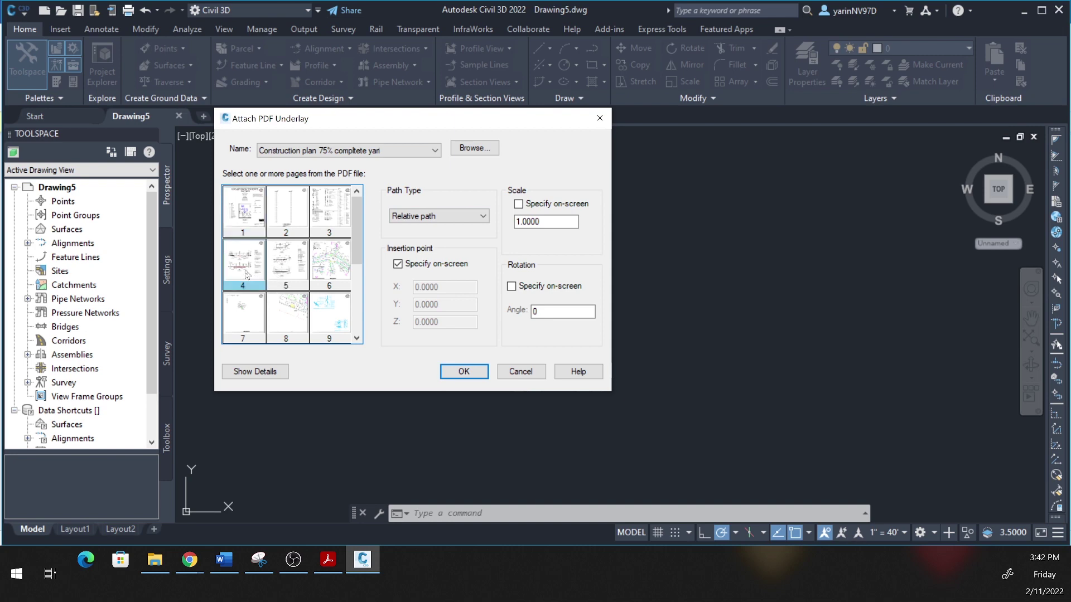
left_click(463, 372)
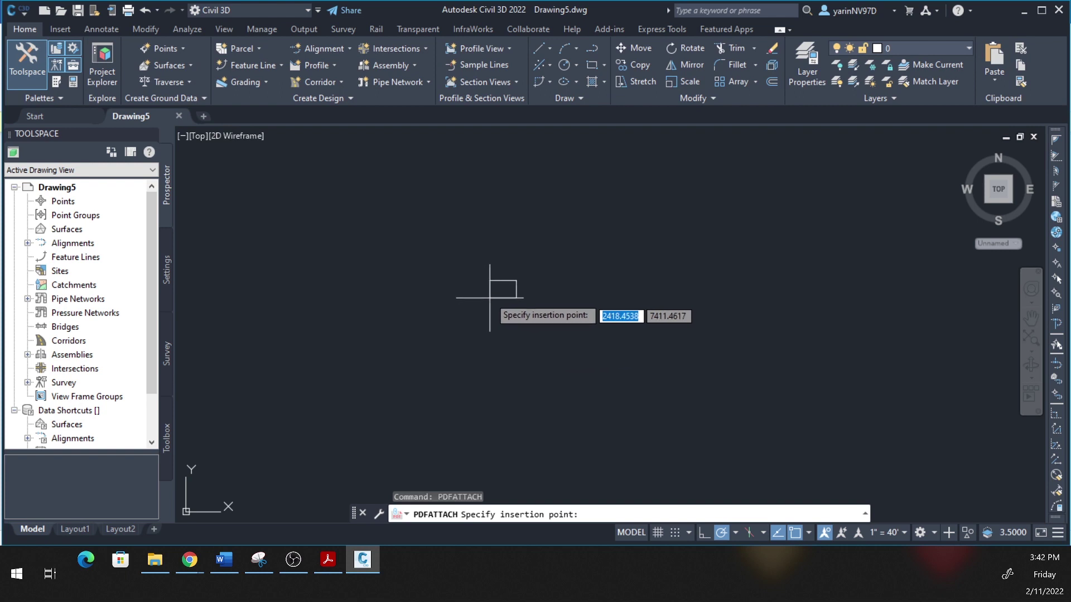
Insert page 4 and frame both ROUTE 2 typical sections with the pavement notes
left_click(485, 295)
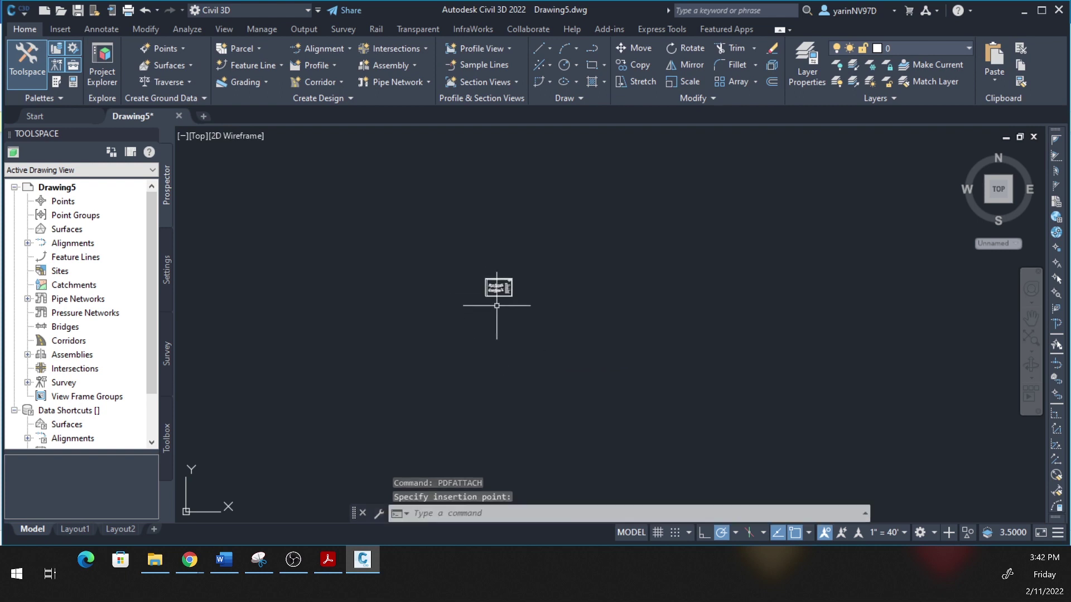
scroll(497, 287, "up", 5)
scroll(505, 220, "up", 8)
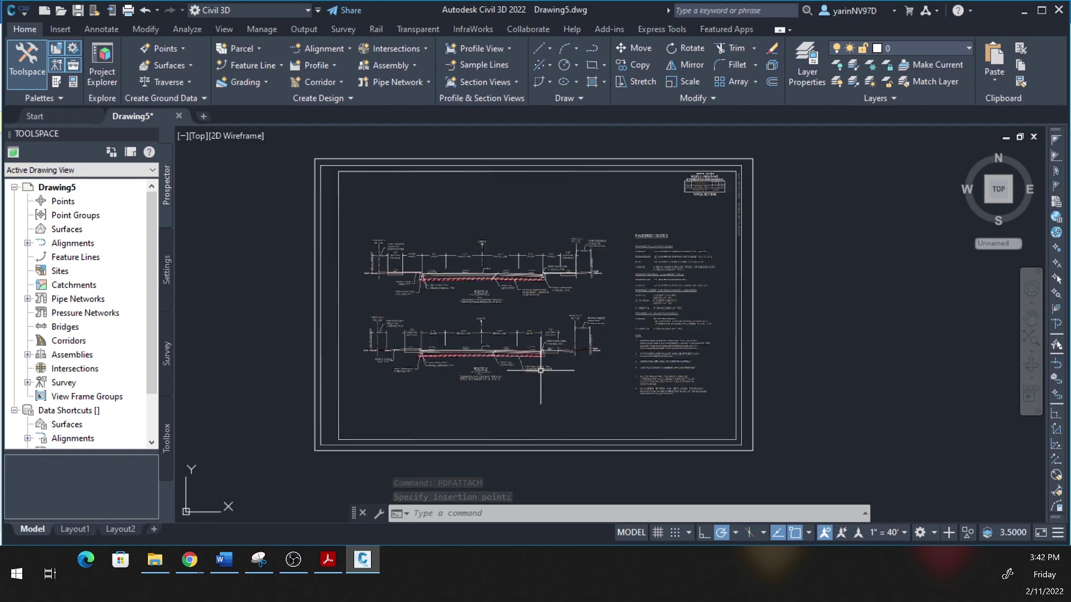
middle_click_drag(493, 235, 561, 345)
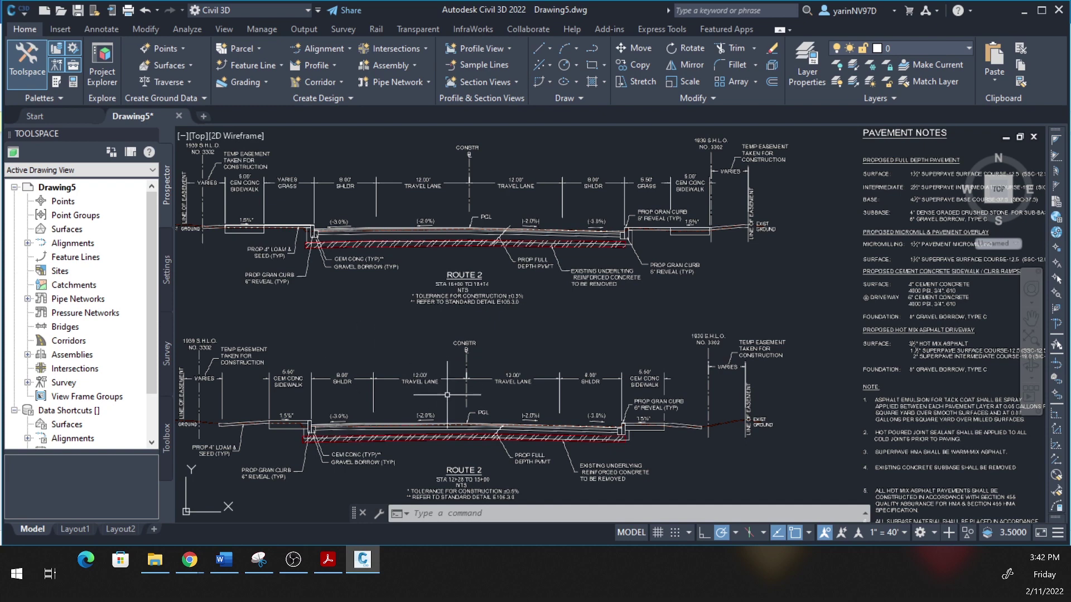
scroll(496, 395, "down", 2)
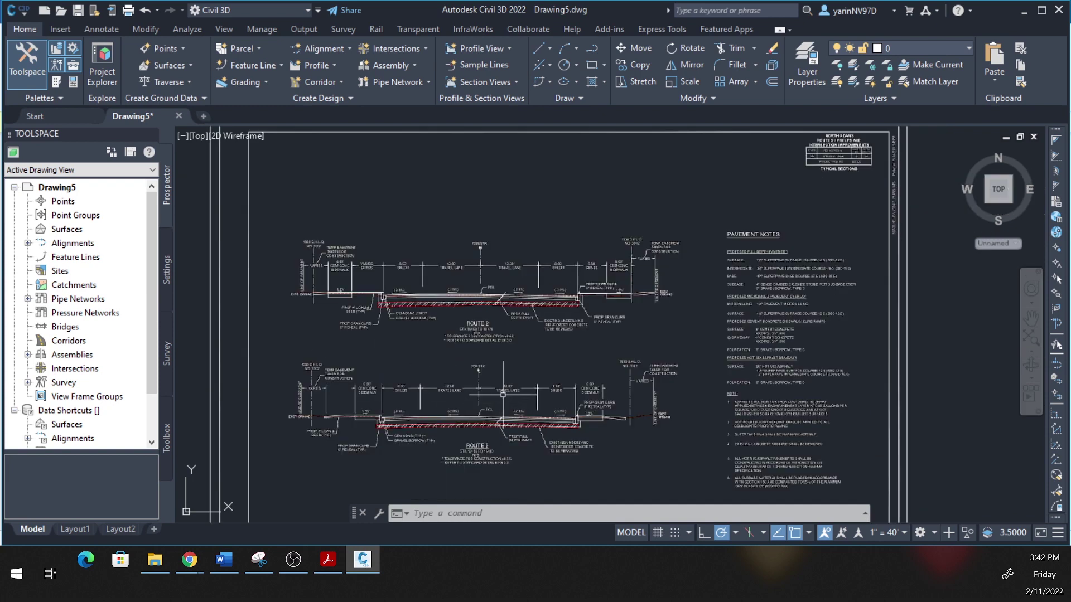
middle_click_drag(503, 395, 510, 345)
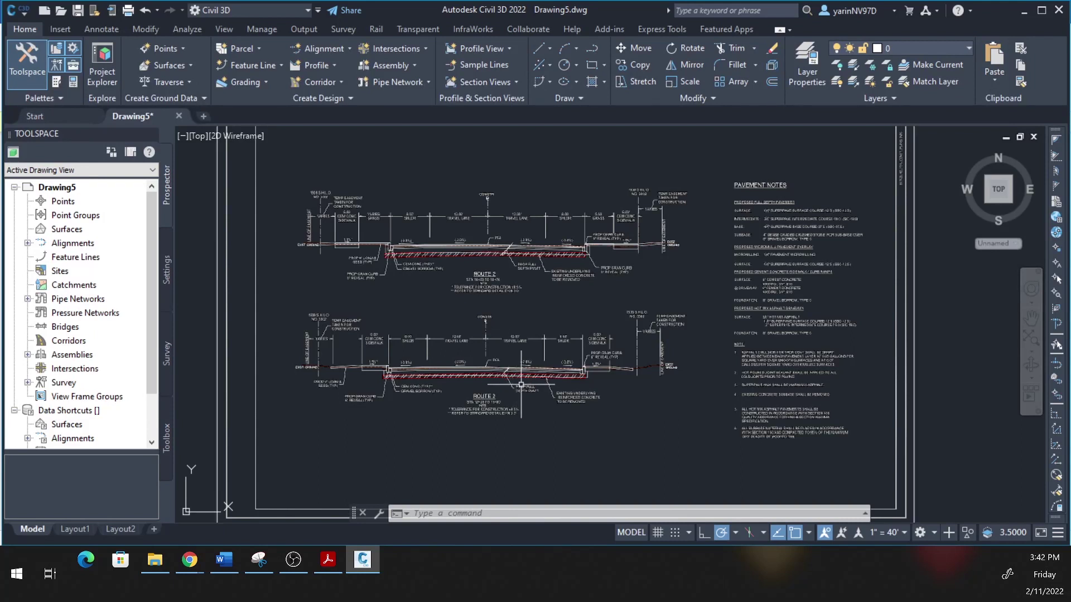
Import the windowed lower ROUTE 2 section as linework via PDFIMPORT, then detach the underlay
type("pdf")
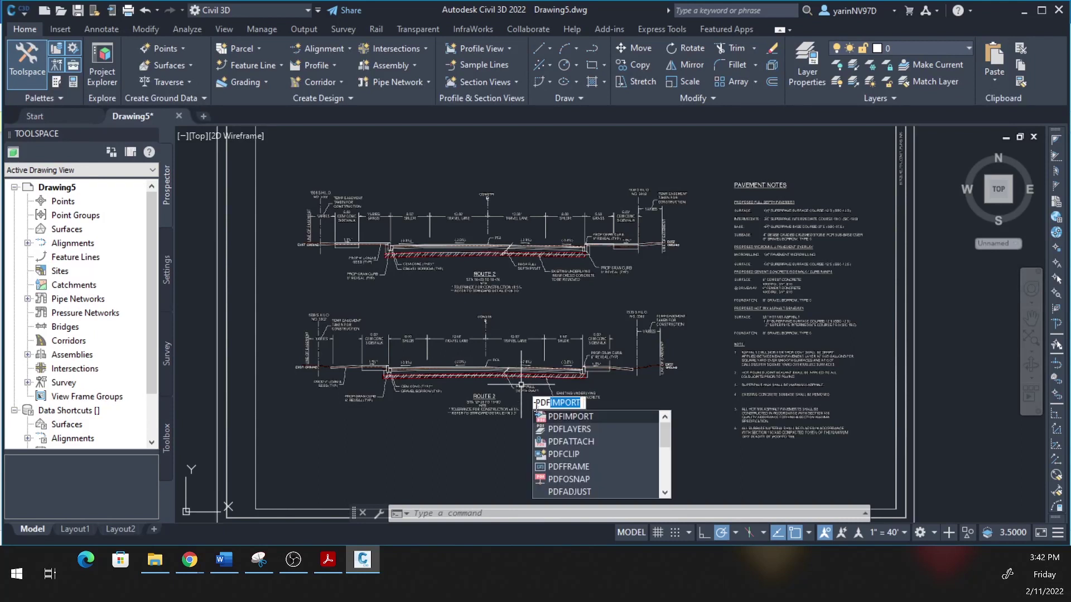
left_click(579, 416)
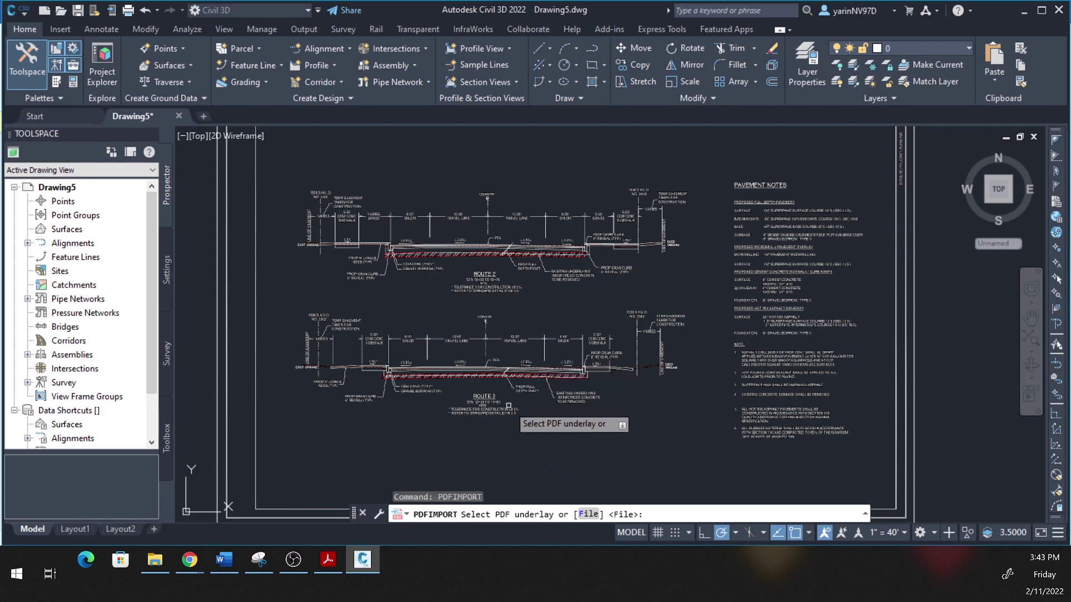
left_click(216, 408)
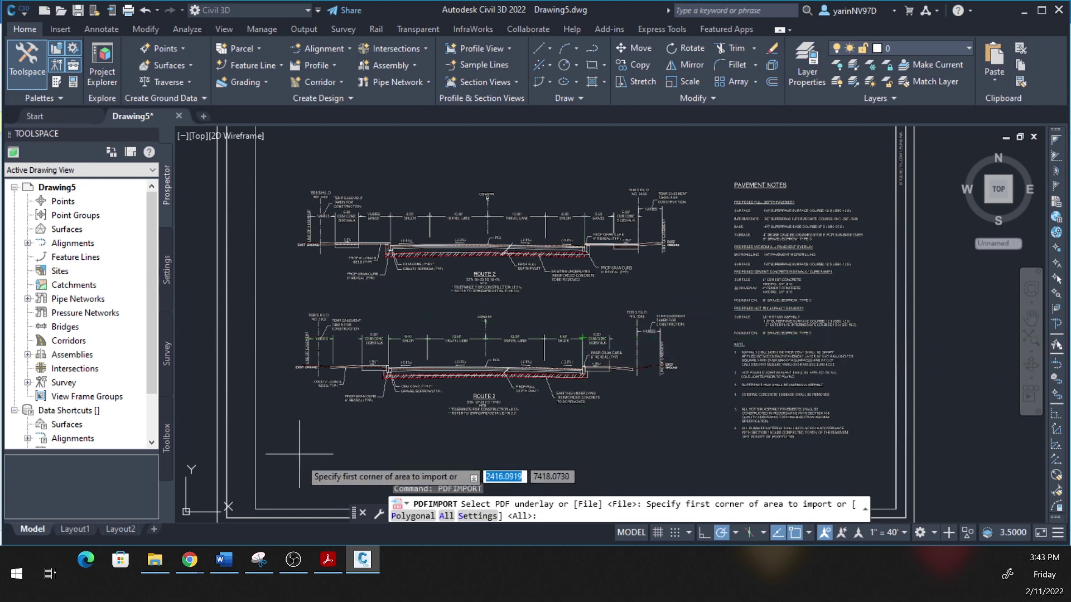
left_click(283, 289)
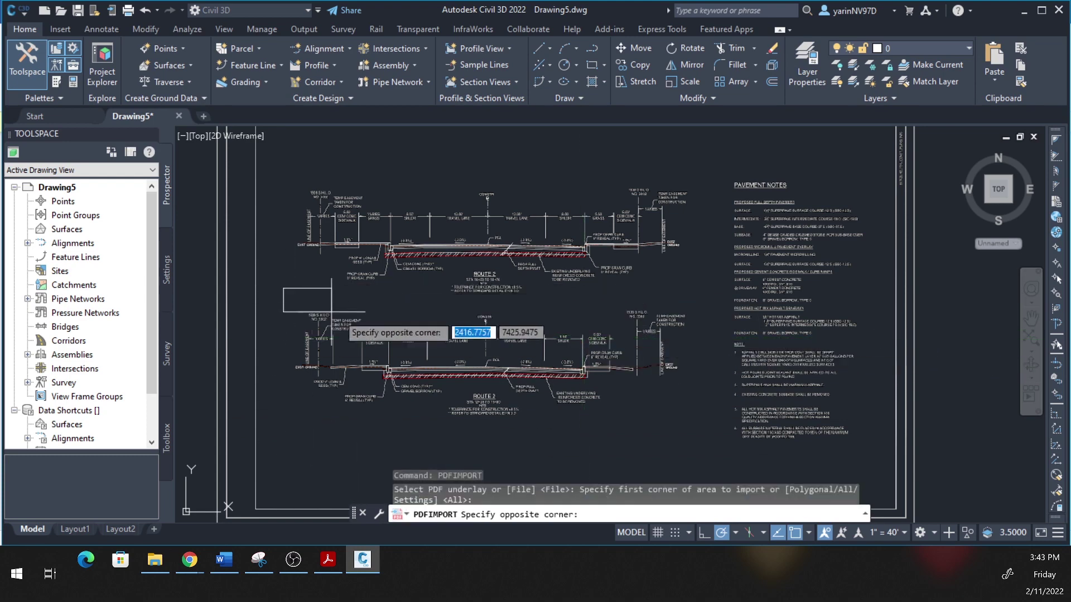
left_click(721, 430)
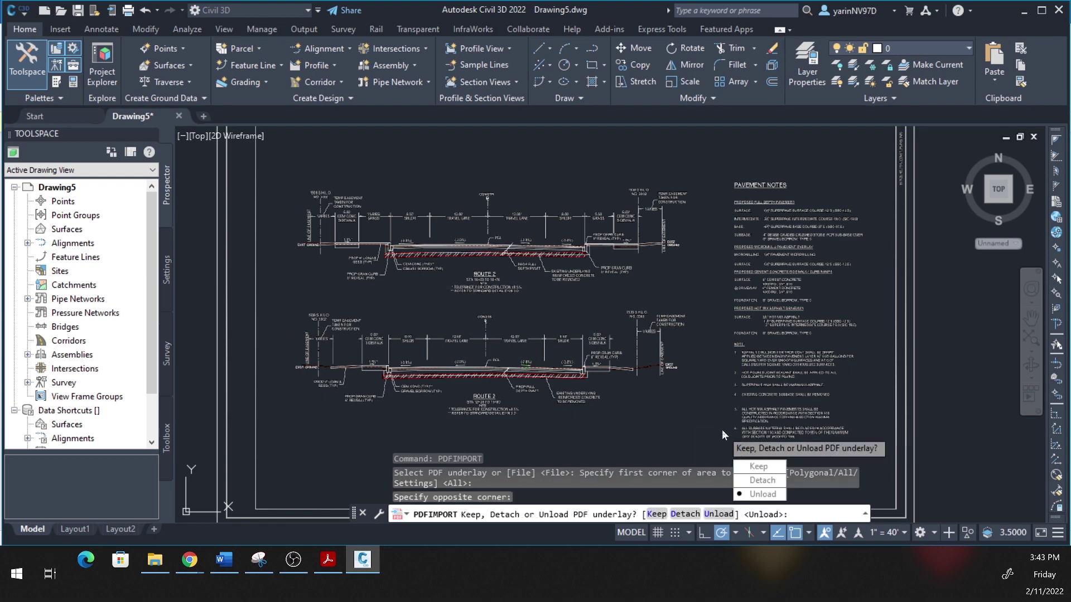
left_click(762, 480)
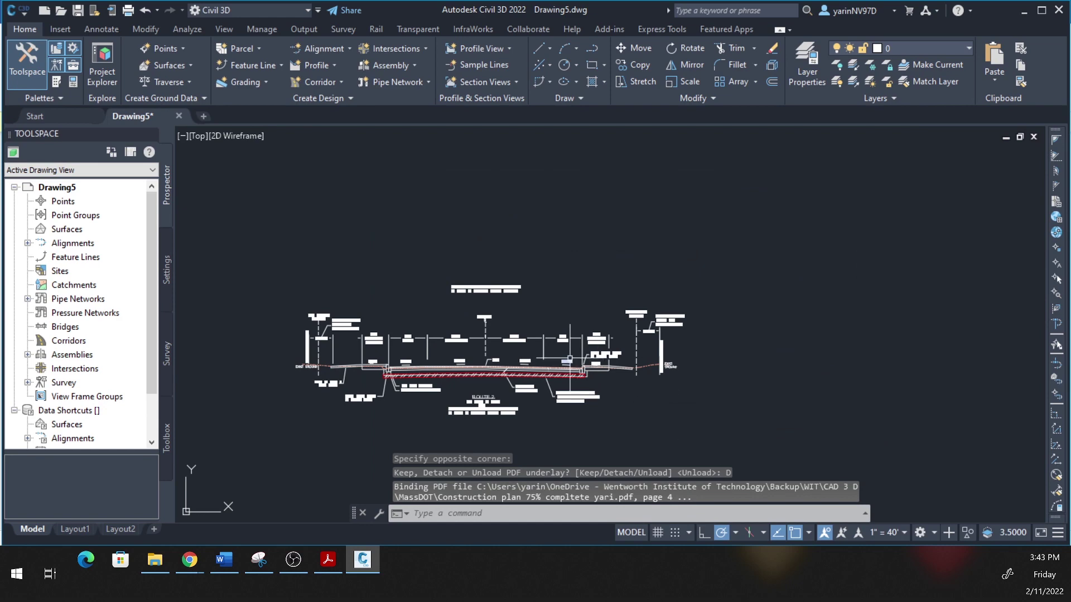
scroll(565, 362, "up", 4)
middle_click_drag(358, 305, 655, 278)
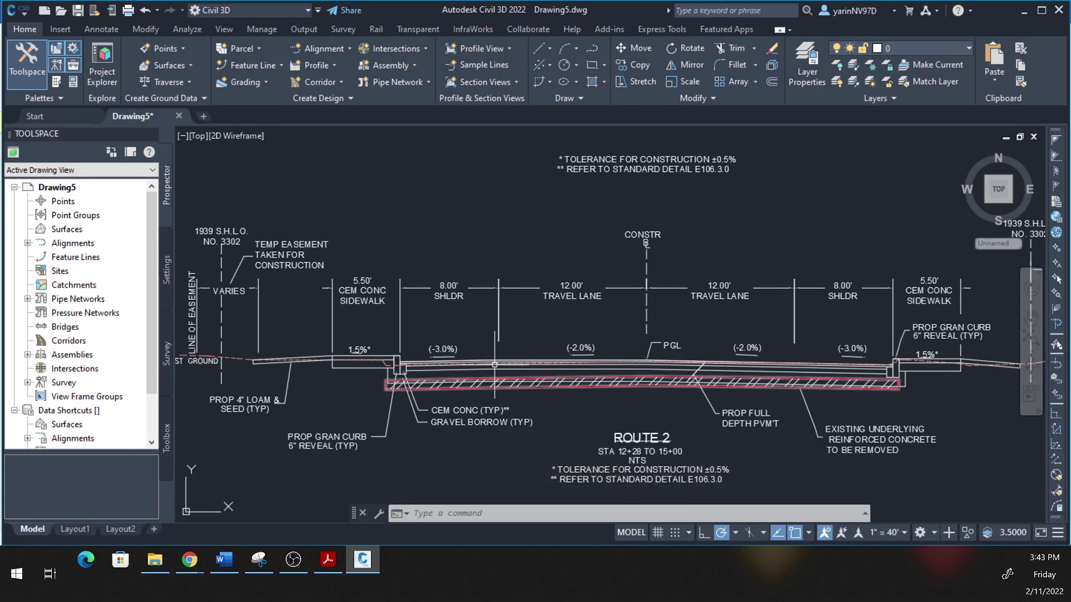
left_click(498, 307)
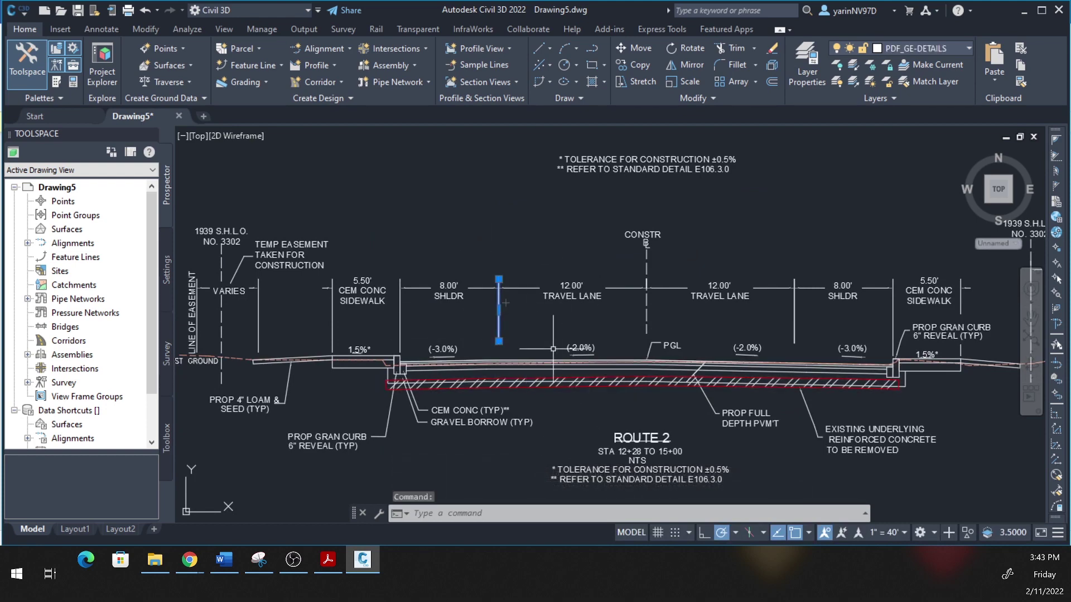
scroll(438, 381, "down", 2)
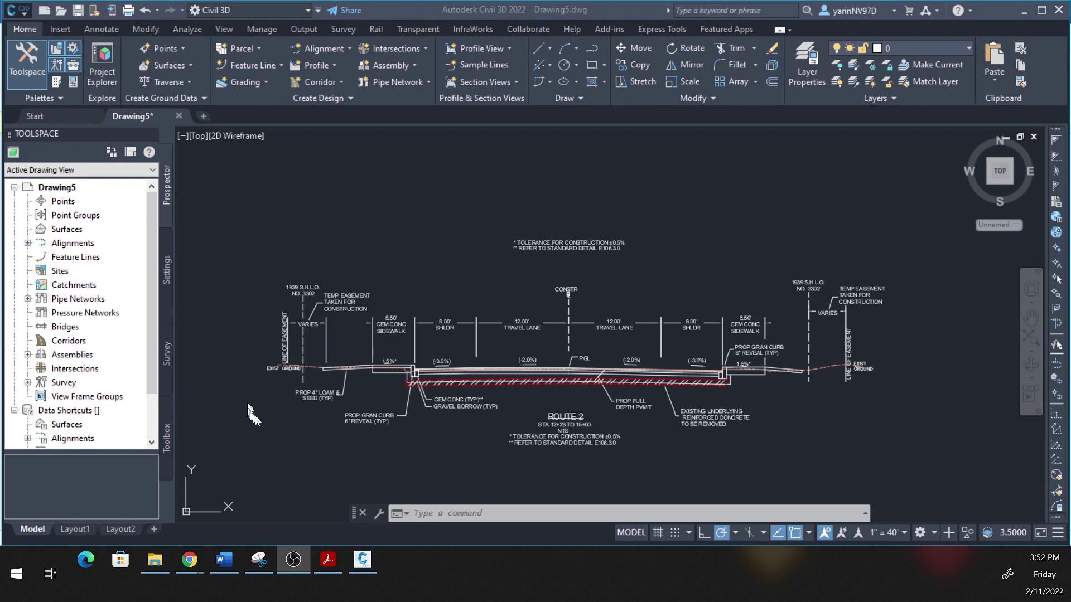
Create a new drawing from the Civil 3D (Imperial) NCS template
left_click(12, 19)
left_click(12, 10)
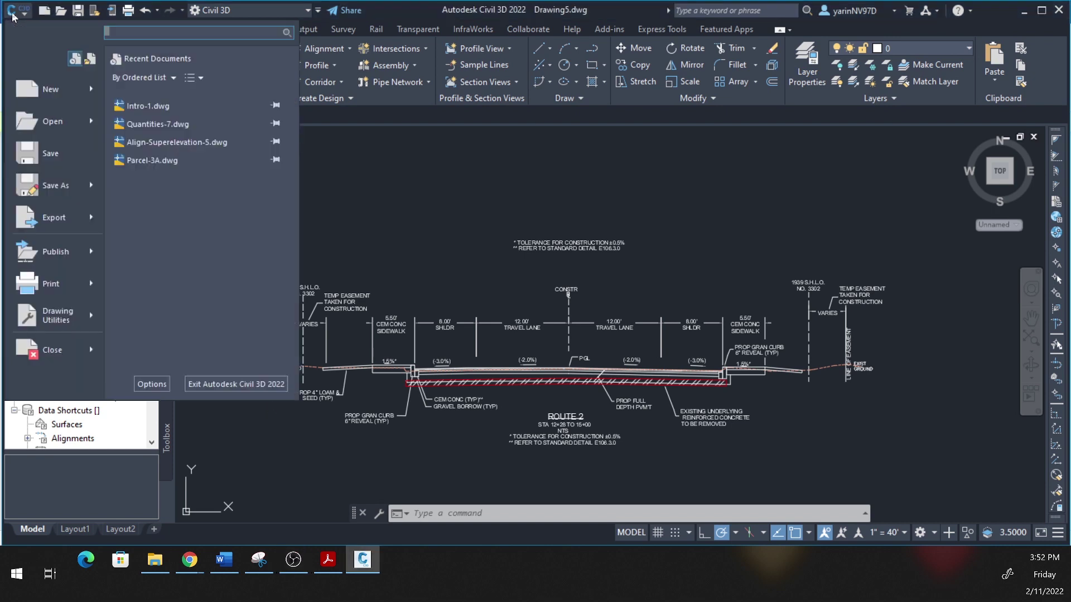
left_click(34, 89)
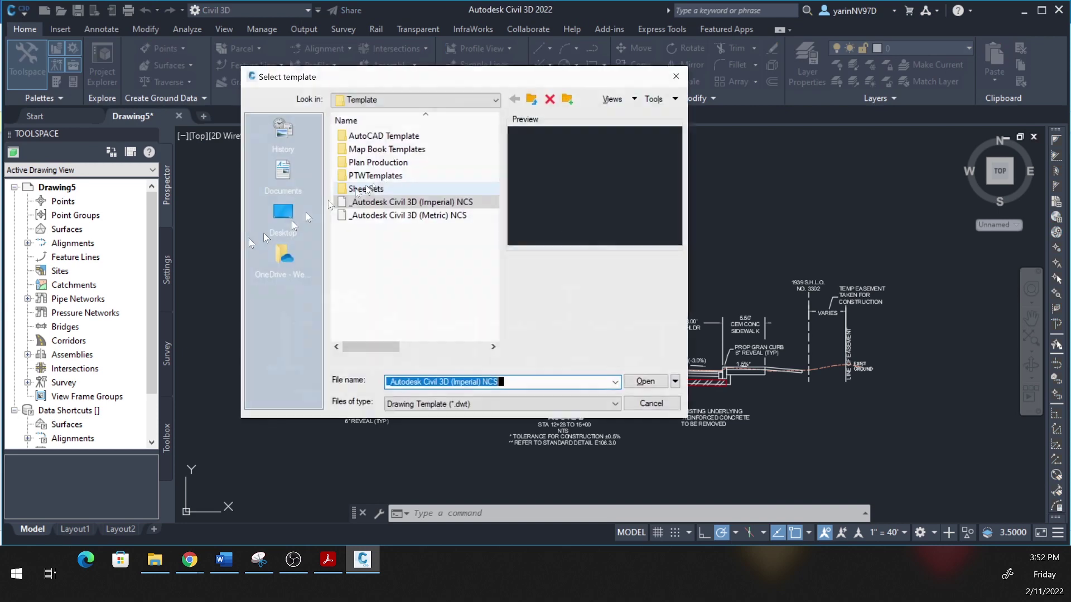
left_click(647, 383)
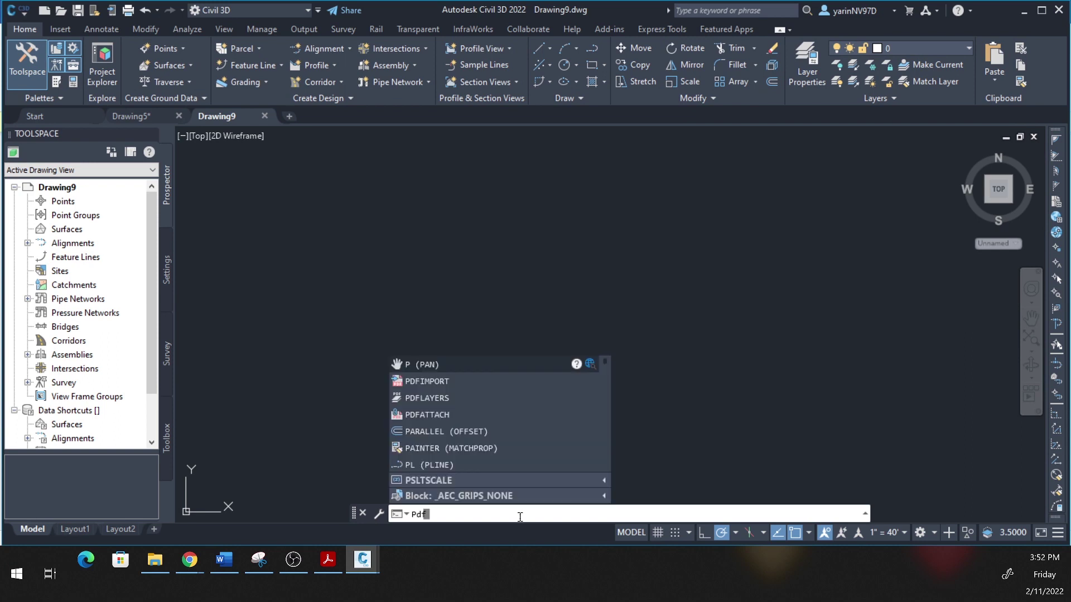
Load Plan_9043.pdf into the PDFIMPORT file dialog
key("Return")
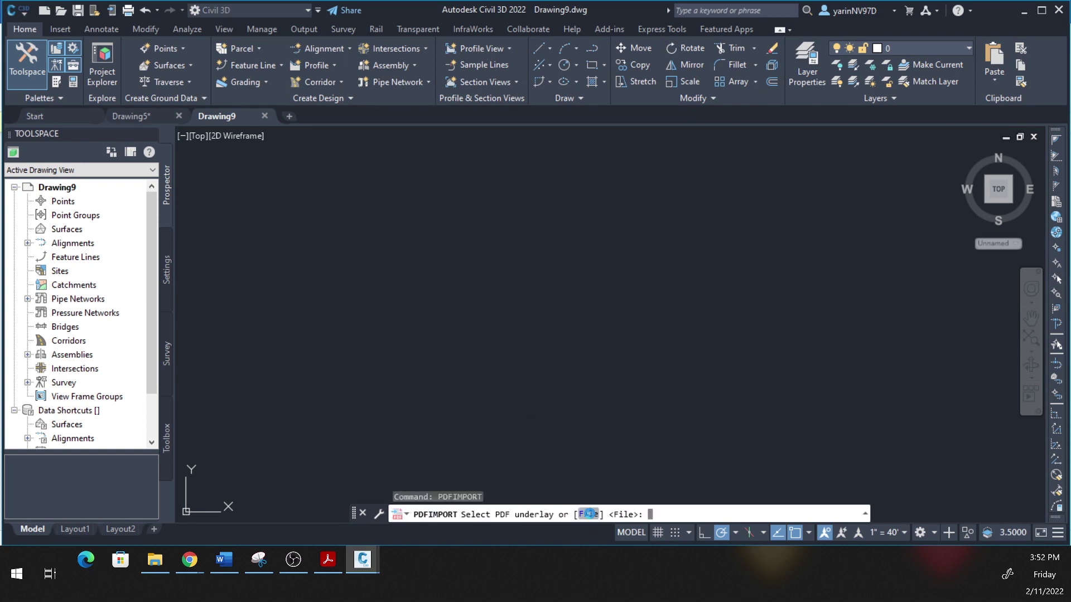
left_click(588, 513)
left_click(279, 261)
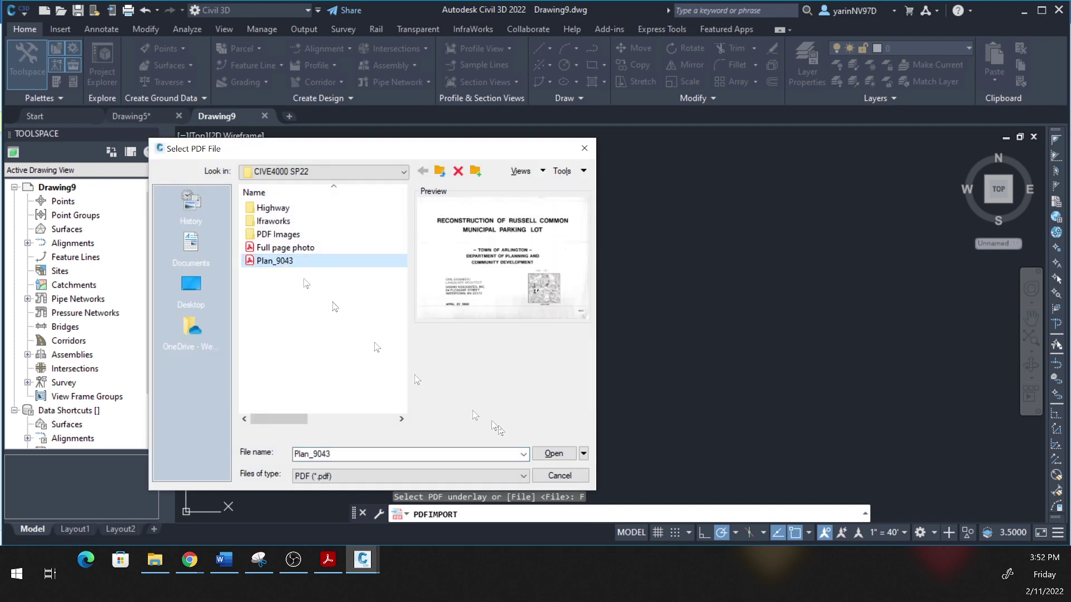
left_click(554, 454)
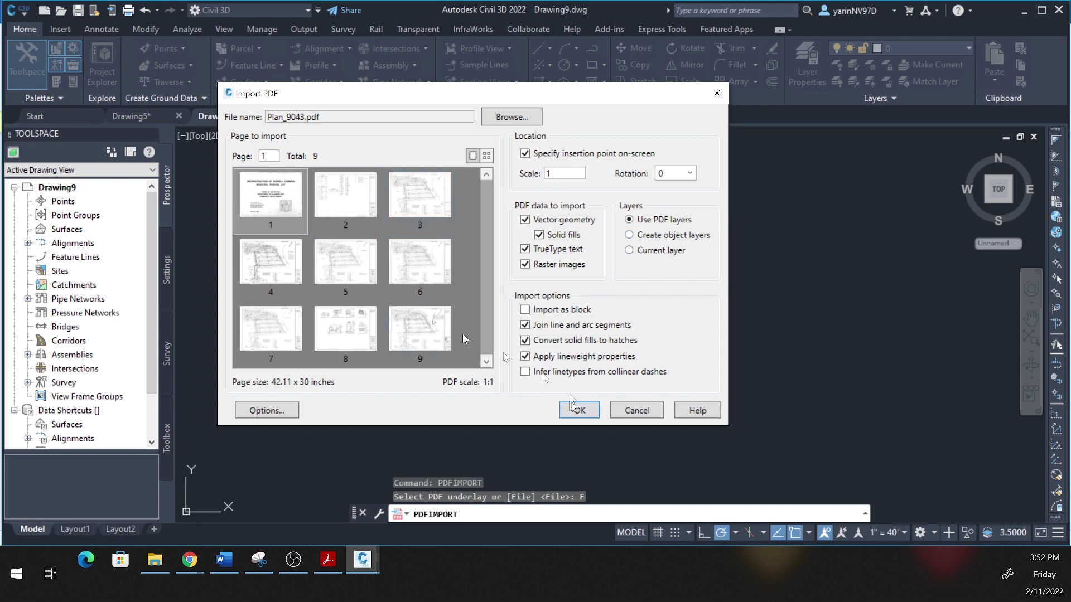
Import page 5 of Plan_9043 at a picked point and zoom over the parking lot sheet
left_click(352, 277)
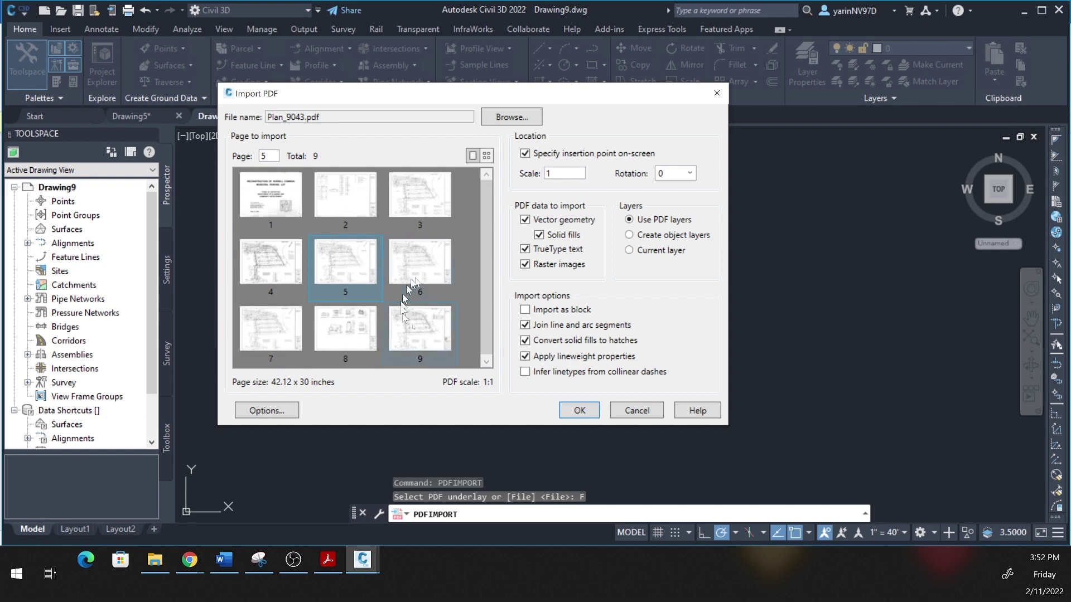
left_click(579, 411)
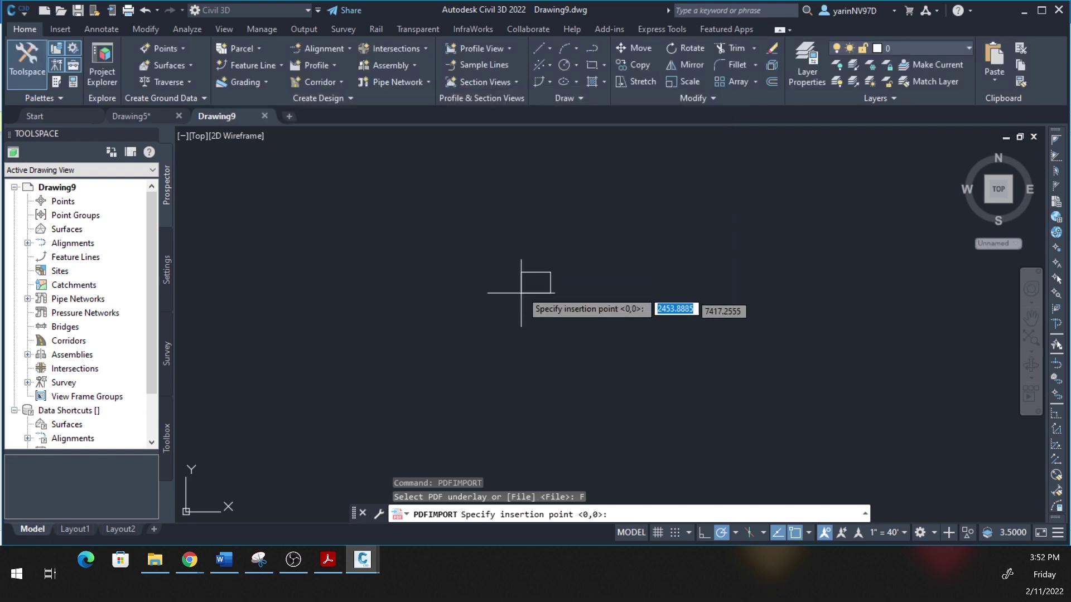
left_click(530, 273)
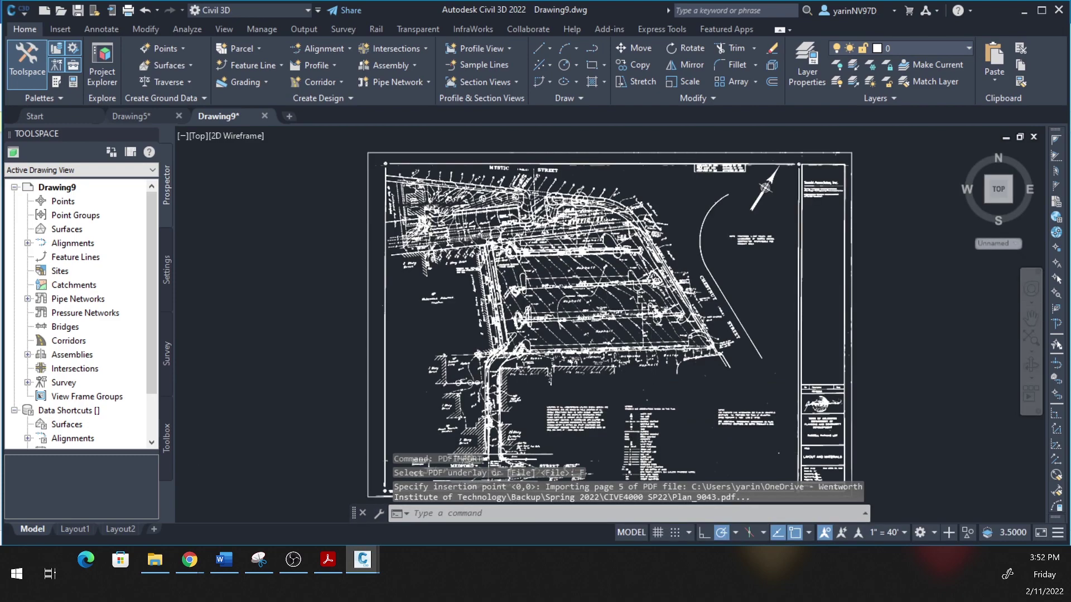
scroll(581, 290, "up", 6)
scroll(581, 290, "down", 1)
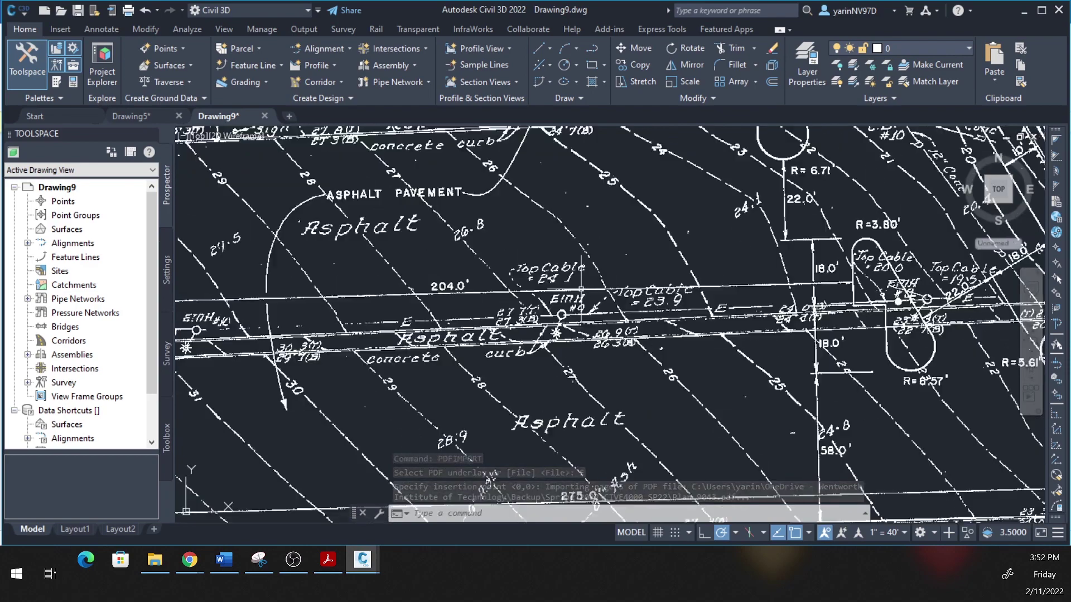
scroll(581, 290, "down", 4)
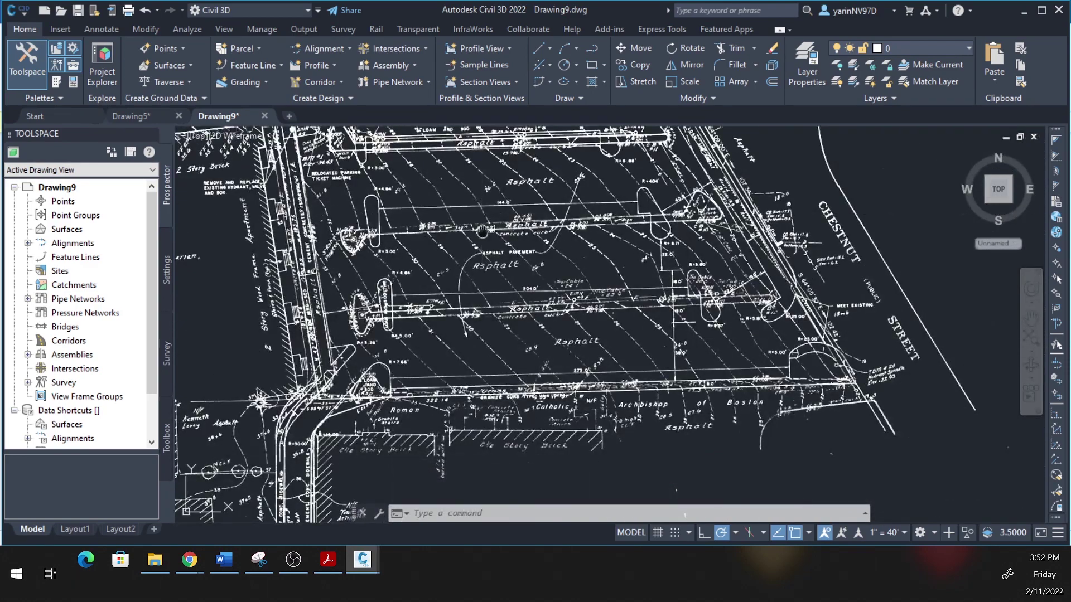
scroll(558, 318, "down", 5)
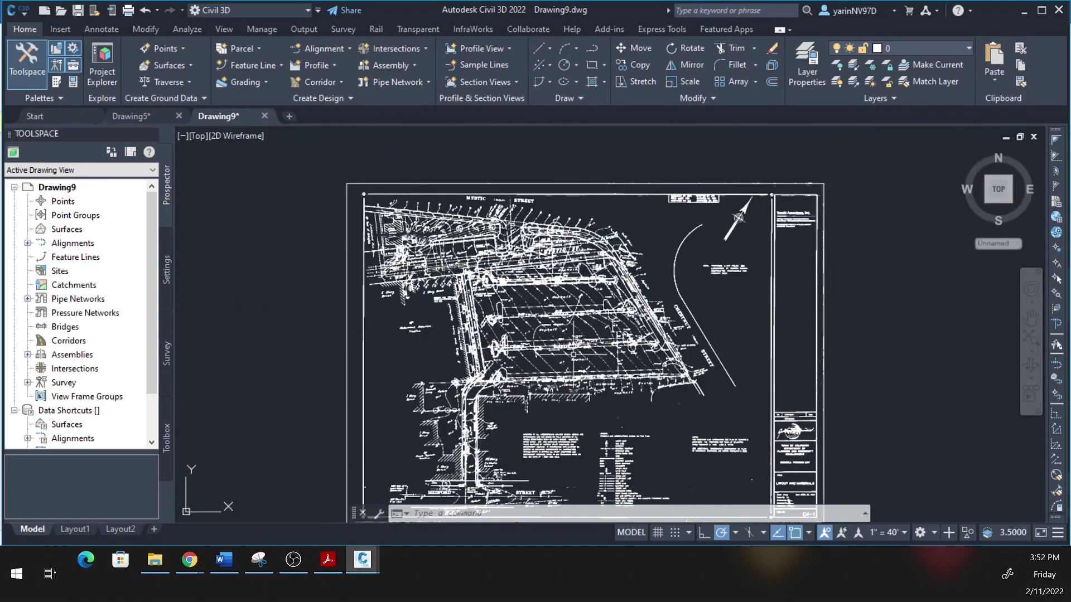
scroll(580, 337, "up", 2)
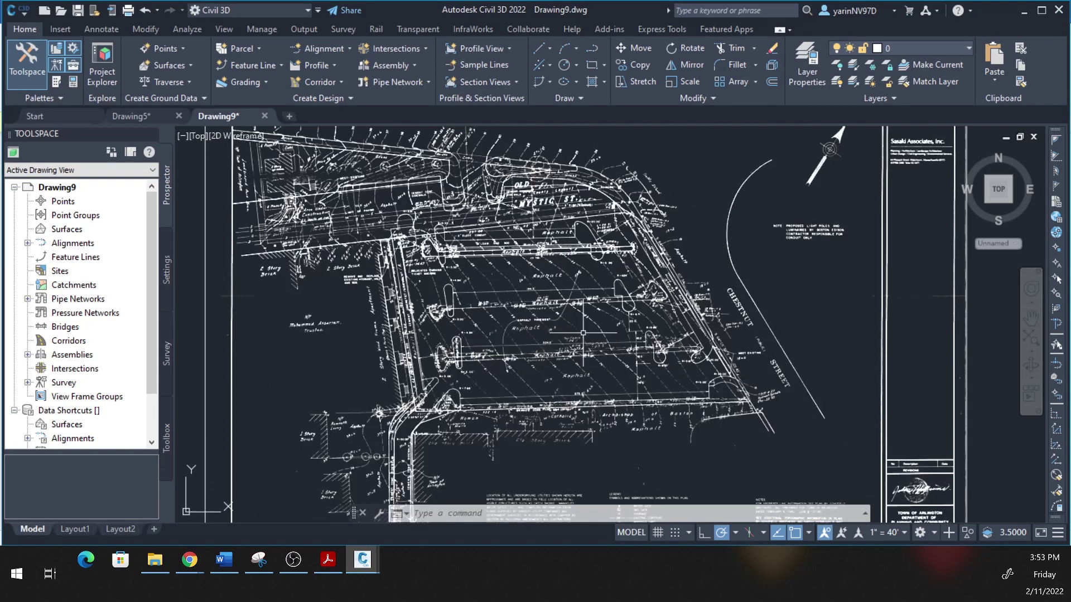